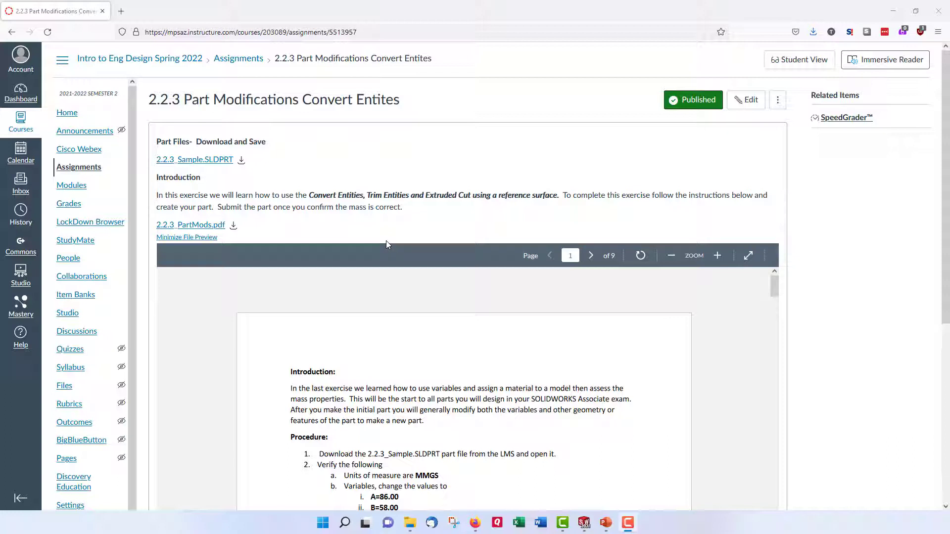
Download the 2.2.3_Sample.SLDPRT part file from the assignment, open it in SOLIDWORKS and check its unit system.
scroll(397, 319, "down", 3)
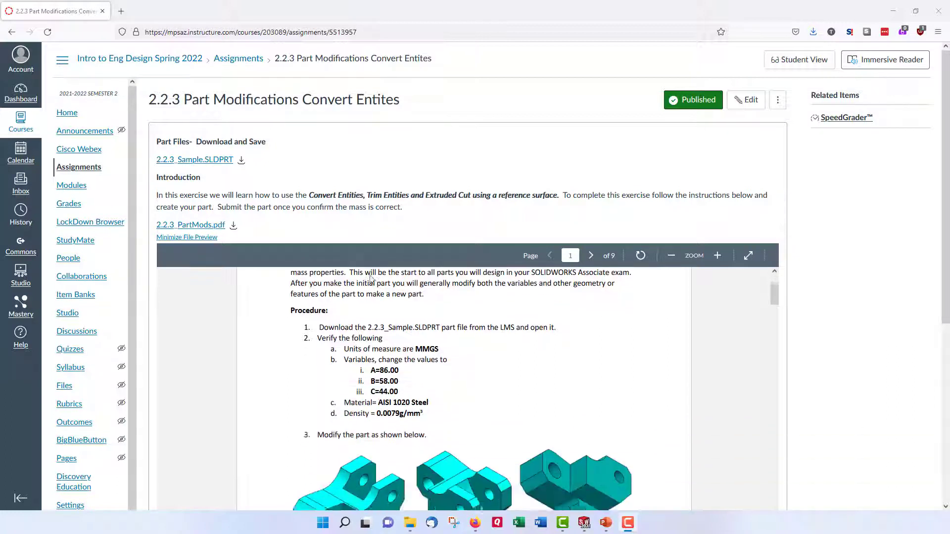
scroll(397, 319, "up", 2)
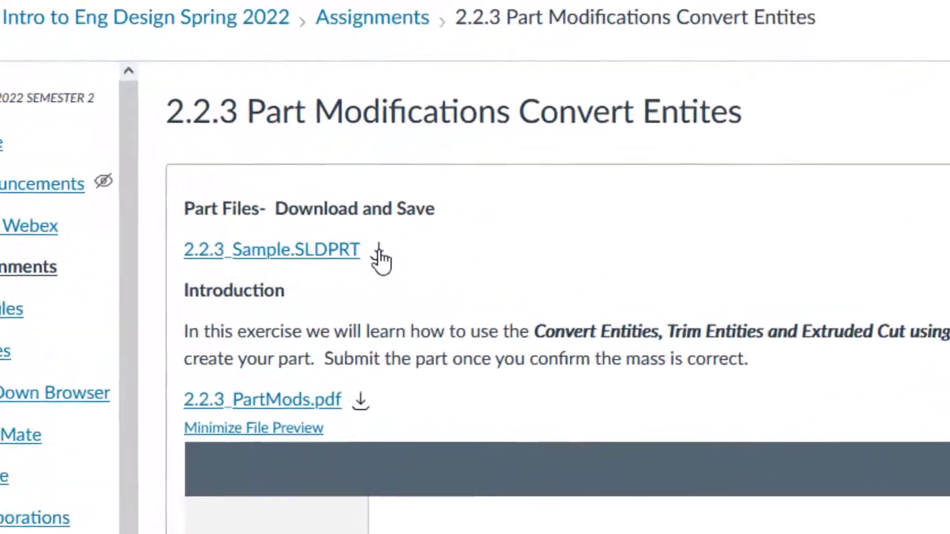
left_click(241, 160)
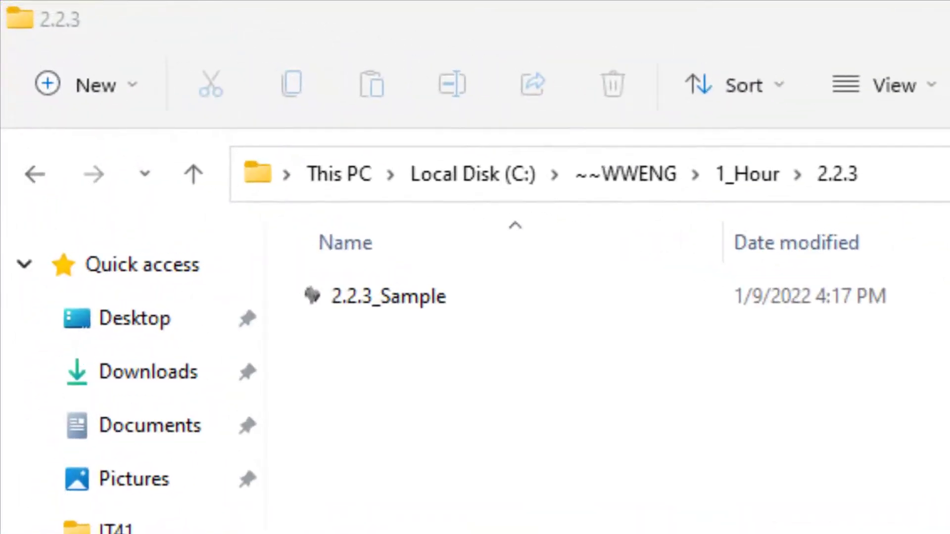
left_click(354, 307)
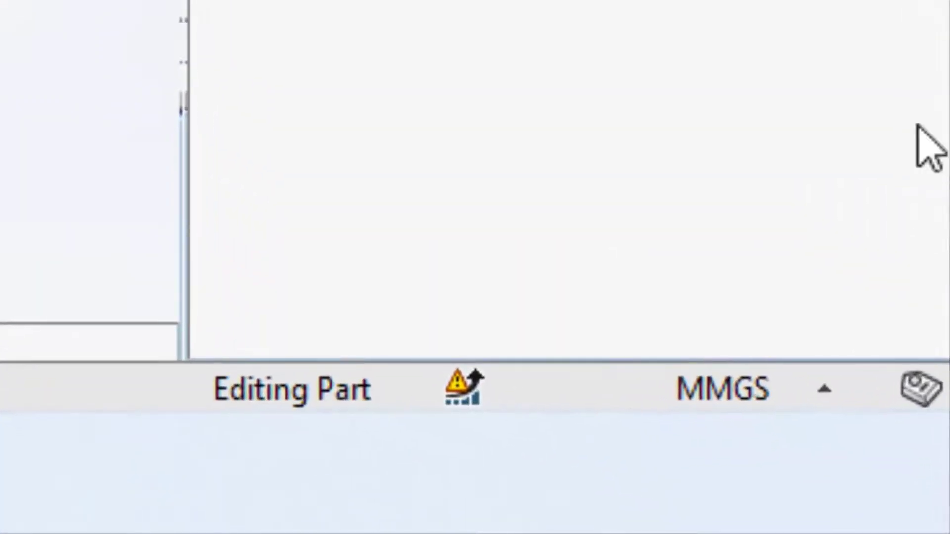
left_click(721, 388)
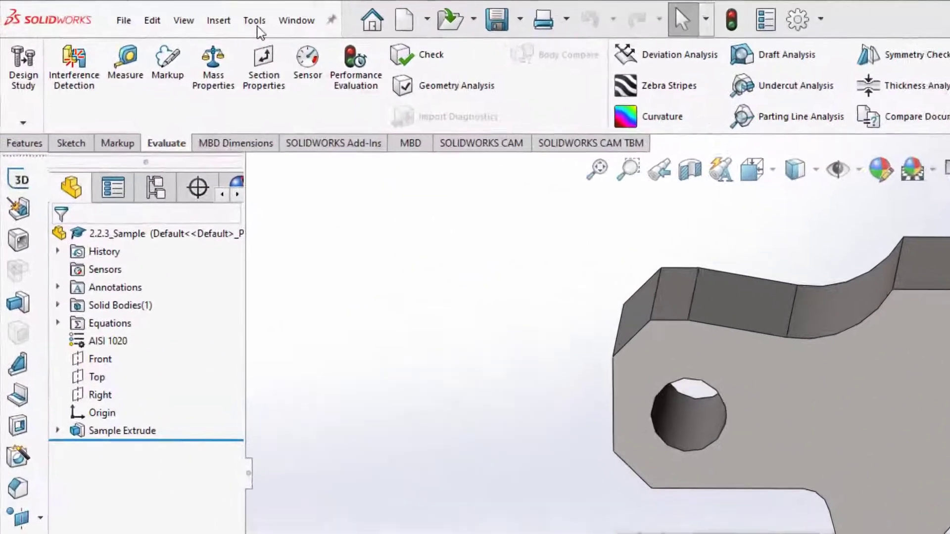
Open the part's equations and set global variable A to 86.
left_click(255, 20)
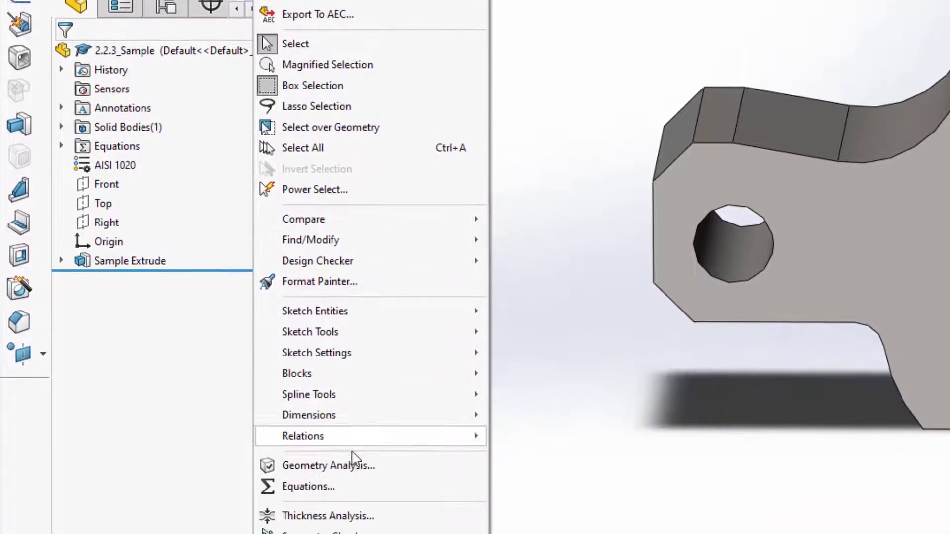
left_click(349, 484)
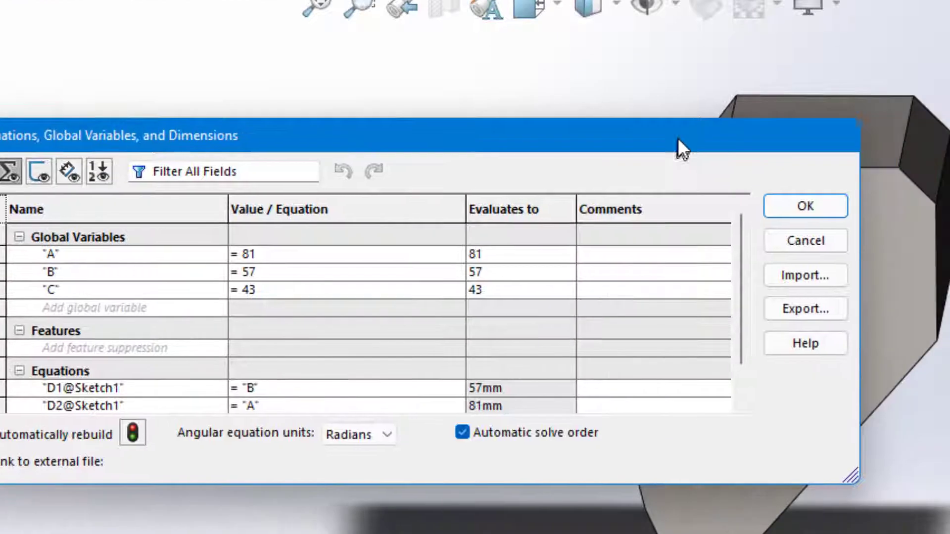
left_click_drag(678, 138, 680, 131)
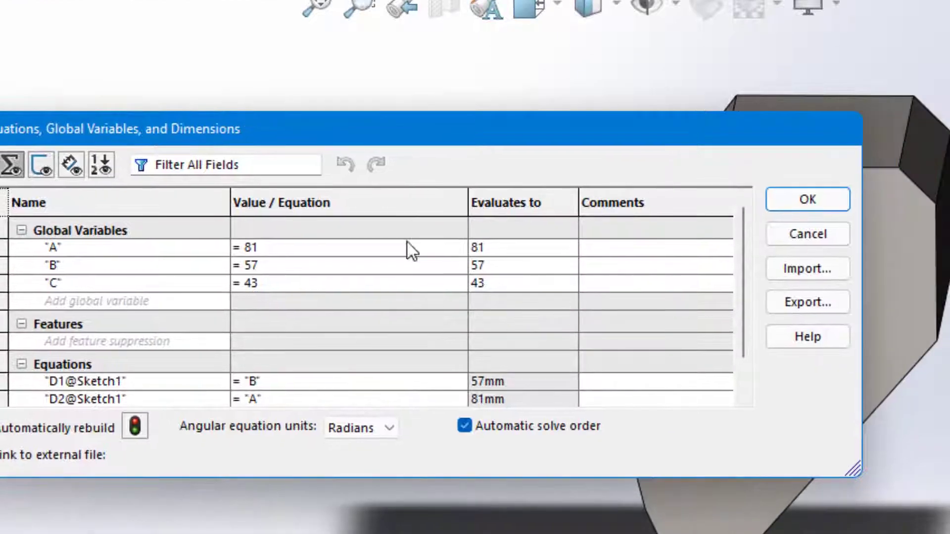
left_click(265, 247)
double_click(265, 248)
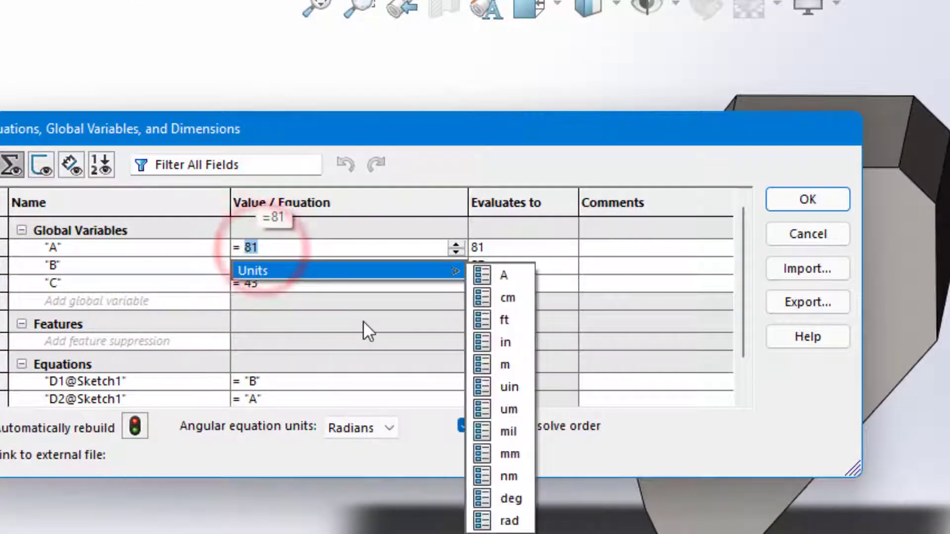
type("86")
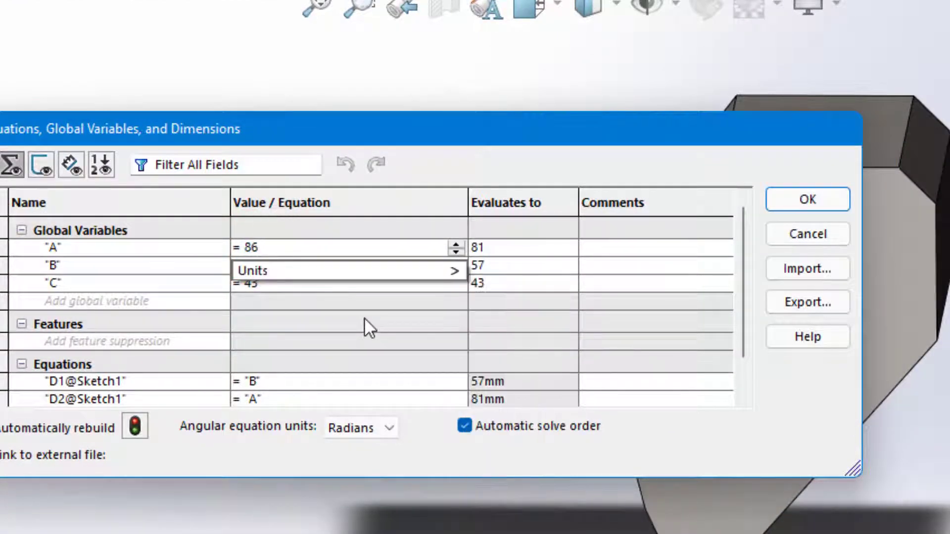
key("Tab")
Set global variable B to 58 and C to 44, and apply the changed equations.
key("Tab")
key("Tab")
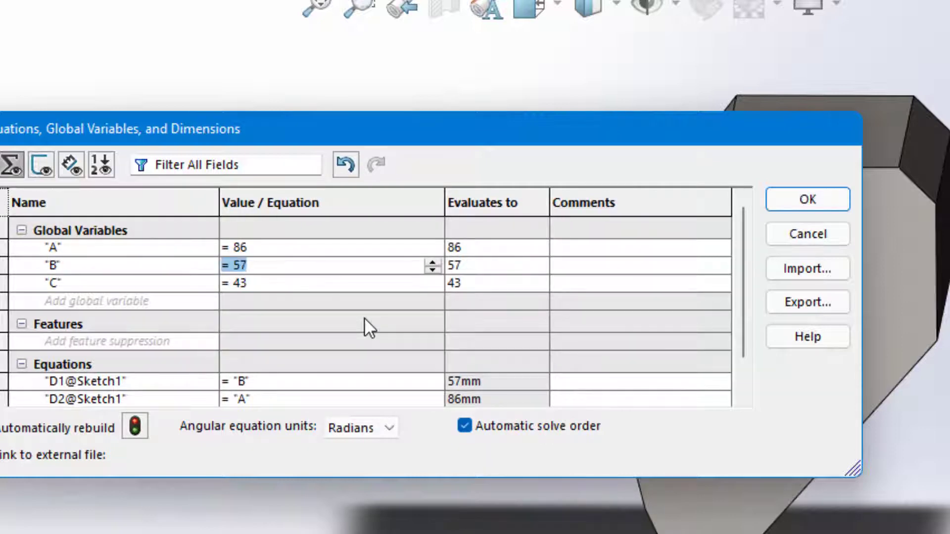
type("58")
key("Tab")
key("Tab")
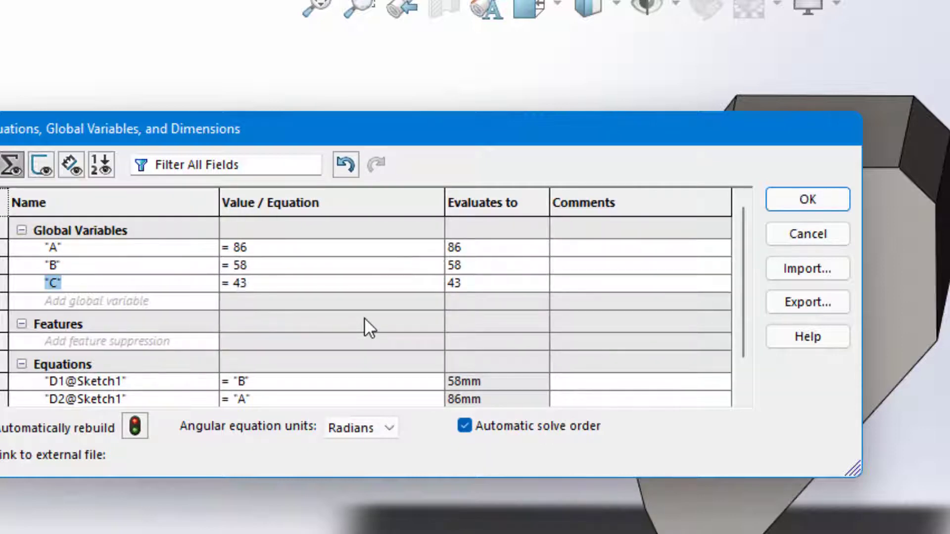
key("Tab")
type("44")
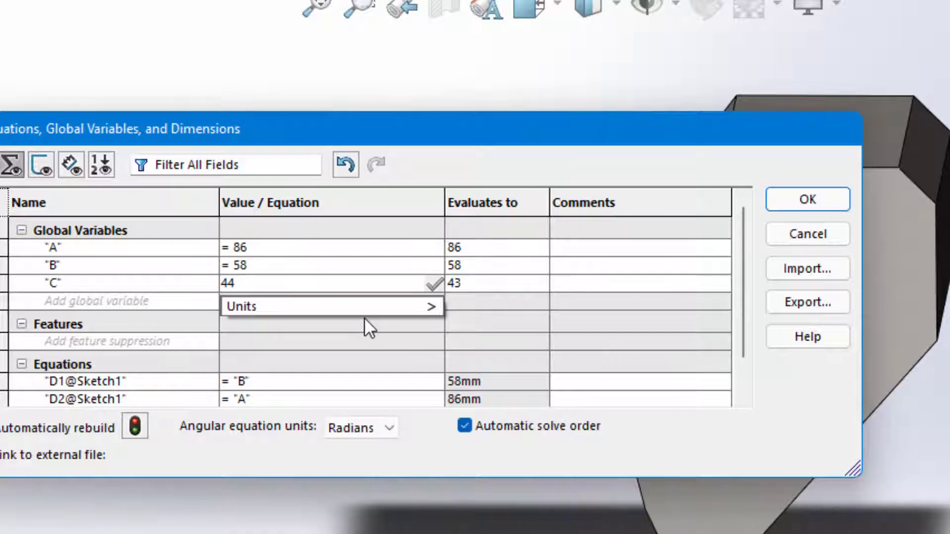
left_click(819, 197)
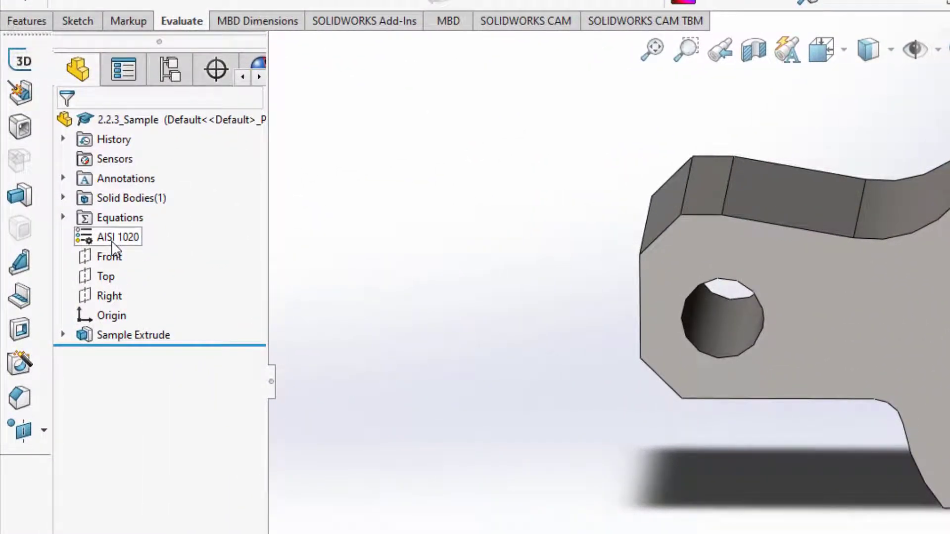
Check the part's AISI 1020 material and its mass density in the material library.
right_click(113, 244)
left_click(136, 254)
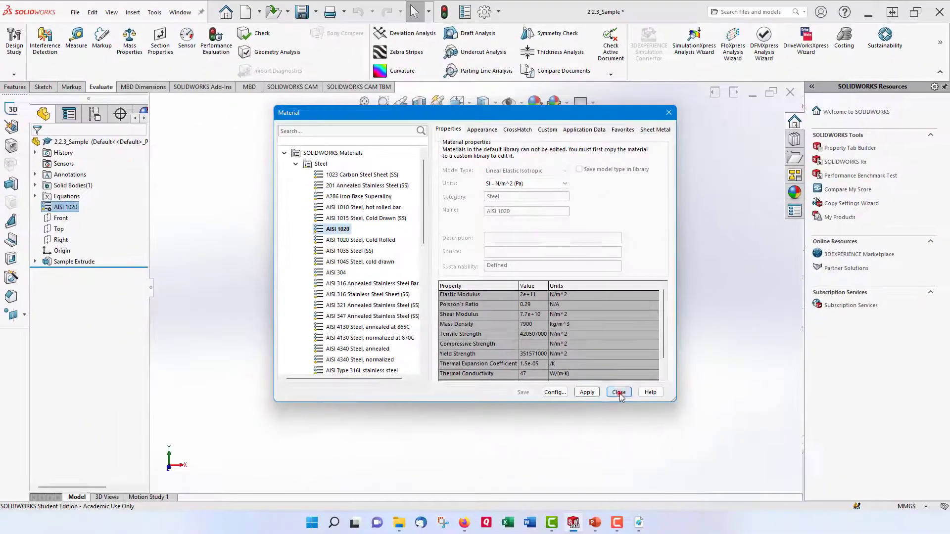
left_click(693, 529)
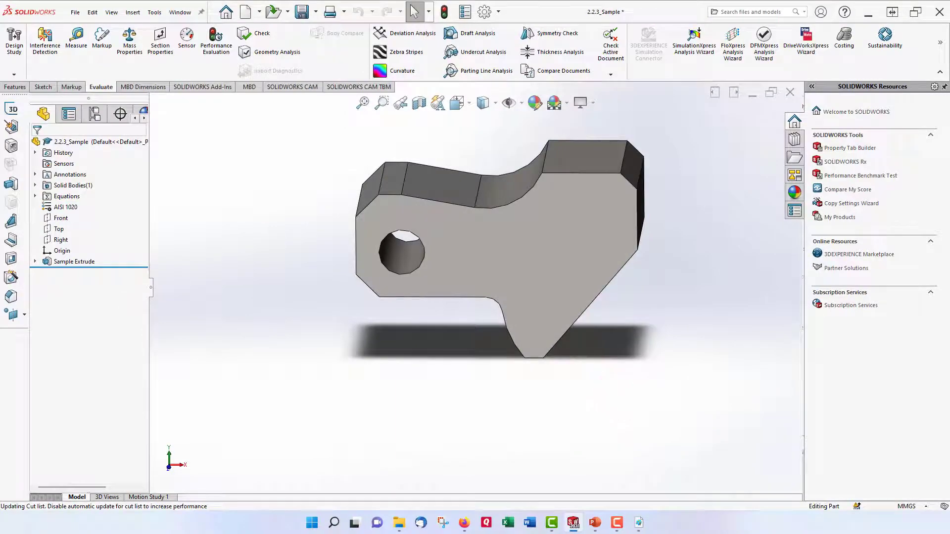
Switch to the 2.2.3_PartMods.pdf instructions in Adobe Acrobat, maximize them and examine the isometric views of the modified part.
left_click_drag(0, 70, 356, 85)
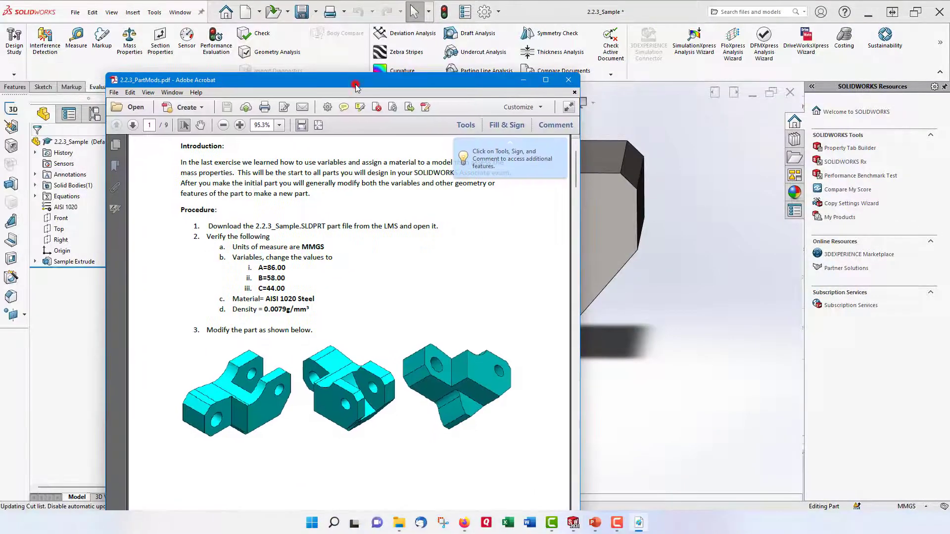
double_click(356, 85)
scroll(512, 330, "down", 5)
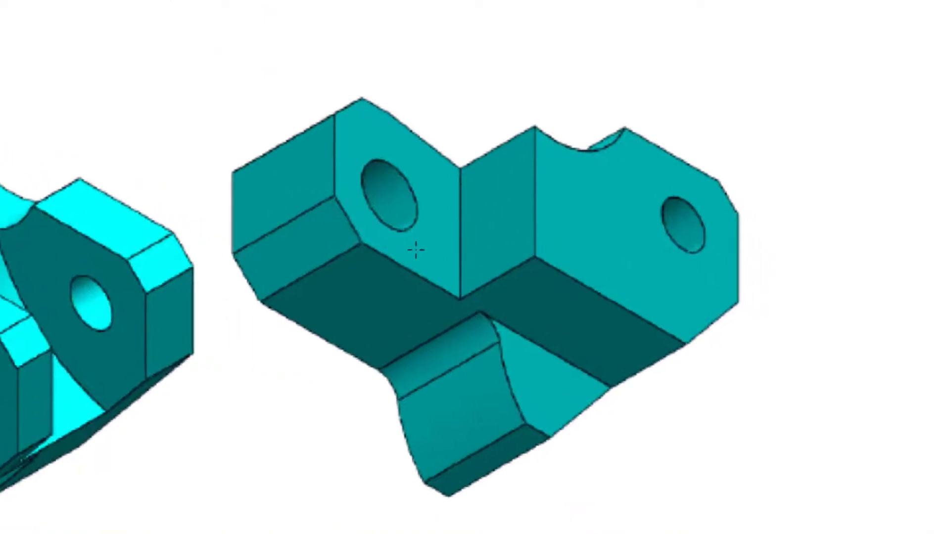
key("ctrl")
key("ctrl")
key("ctrl")
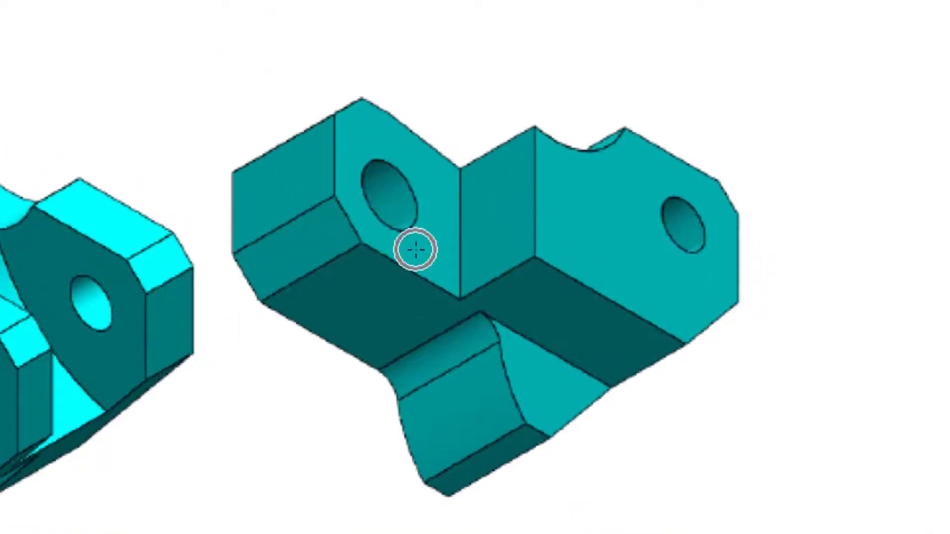
key("ctrl")
key("ctrl")
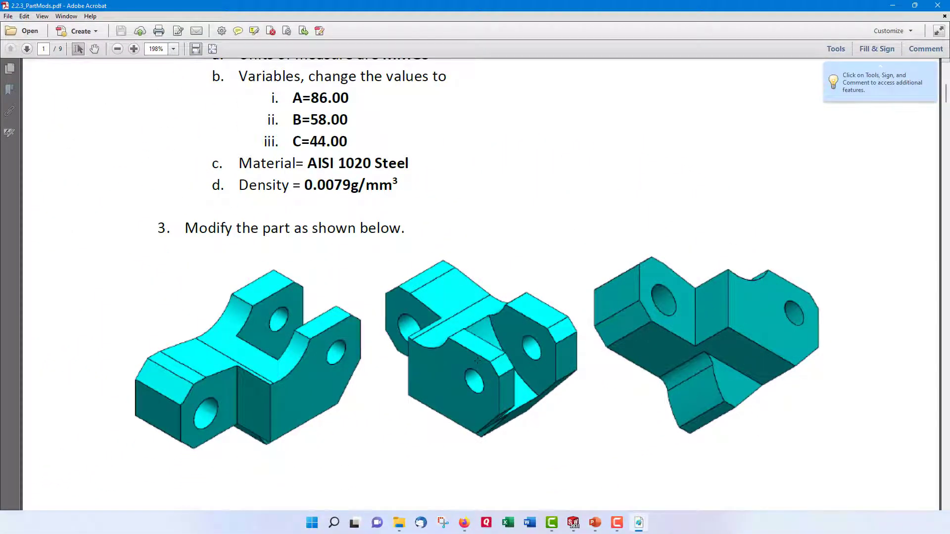
Read the dimensioned views, section M-M and the step 4 instructions for the 19 mm deep left and bottom cuts.
scroll(476, 360, "down", 15)
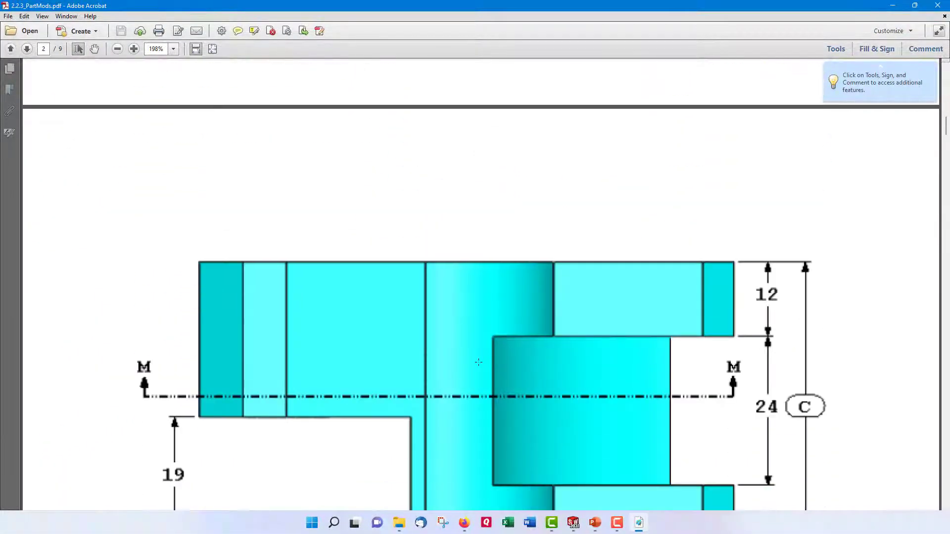
scroll(478, 362, "down", 10)
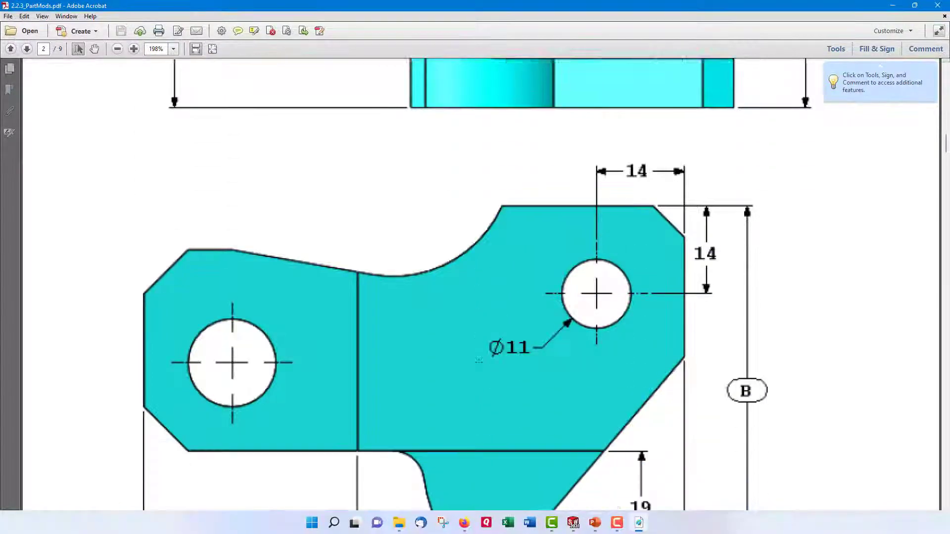
scroll(478, 361, "down", 10)
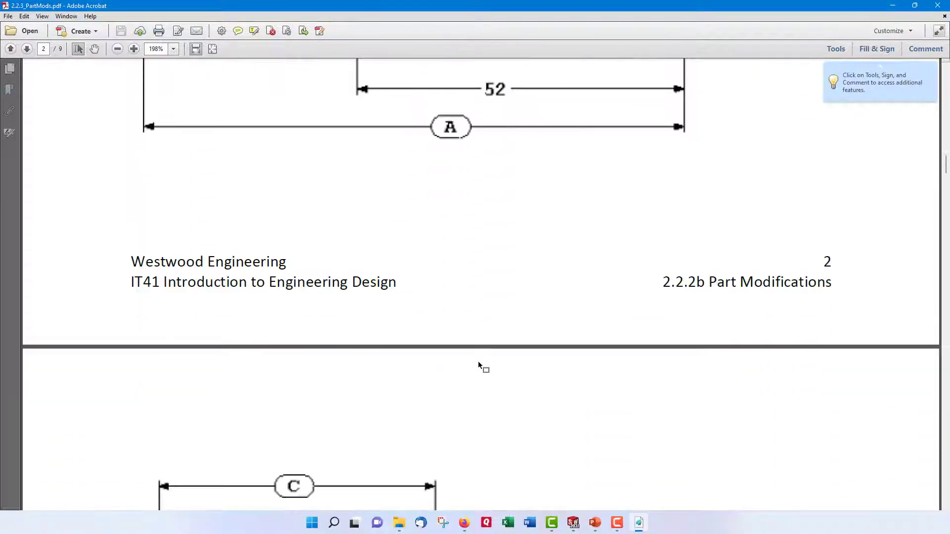
scroll(479, 362, "down", 10)
scroll(478, 362, "down", 10)
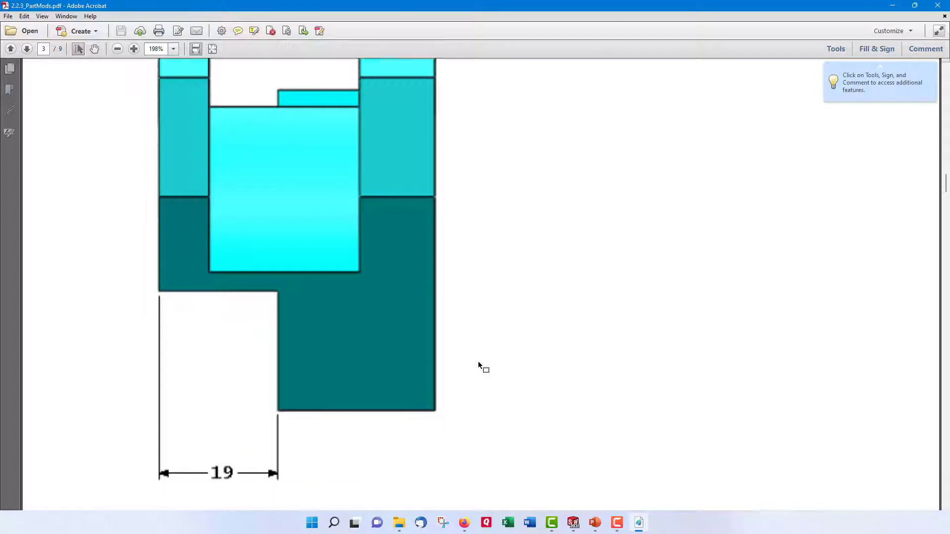
scroll(478, 363, "down", 10)
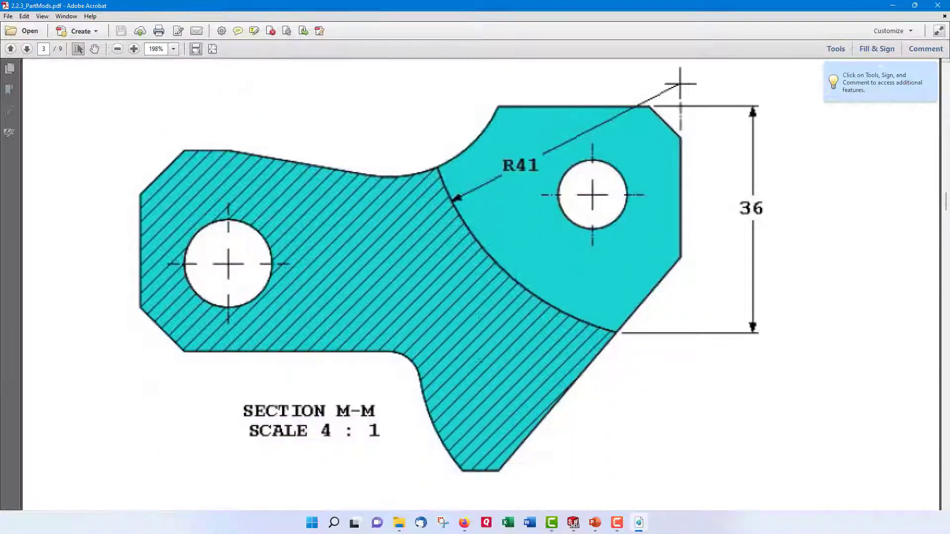
scroll(478, 361, "down", 5)
scroll(479, 362, "down", 10)
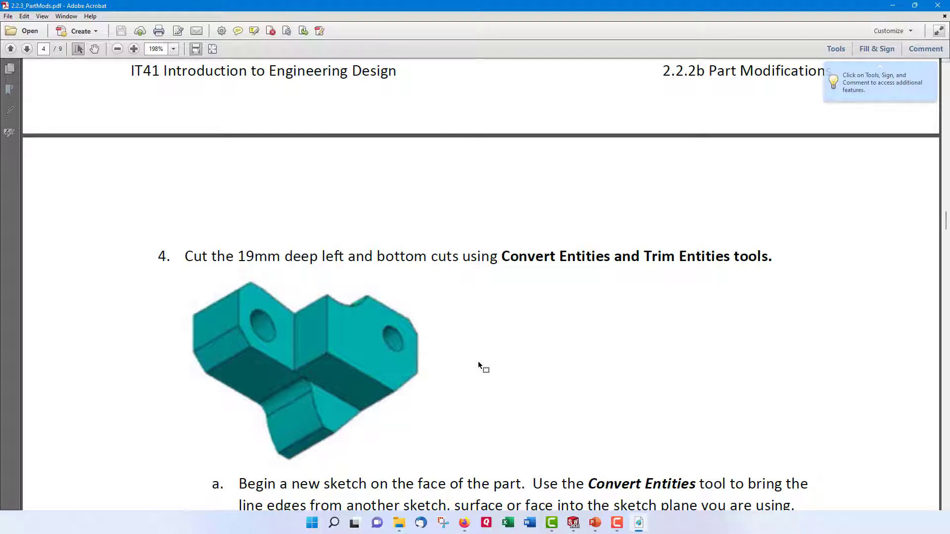
scroll(478, 364, "down", 1)
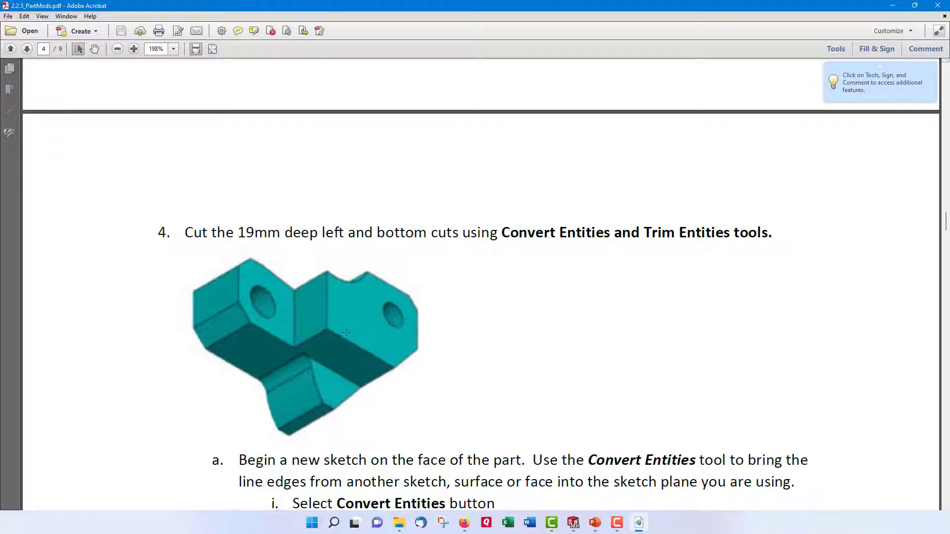
Return to SOLIDWORKS, start a new sketch on the part's large front face and activate Convert Entities.
left_click(893, 6)
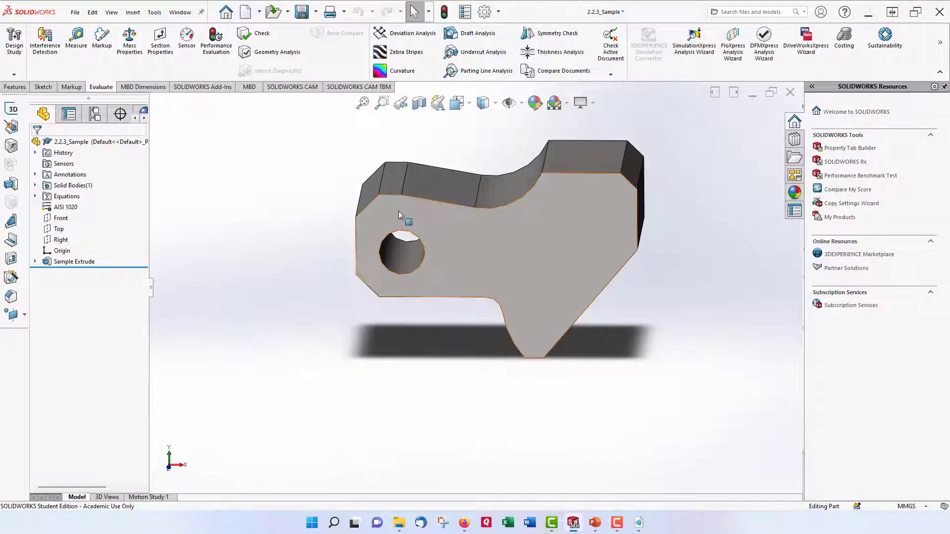
left_click(43, 87)
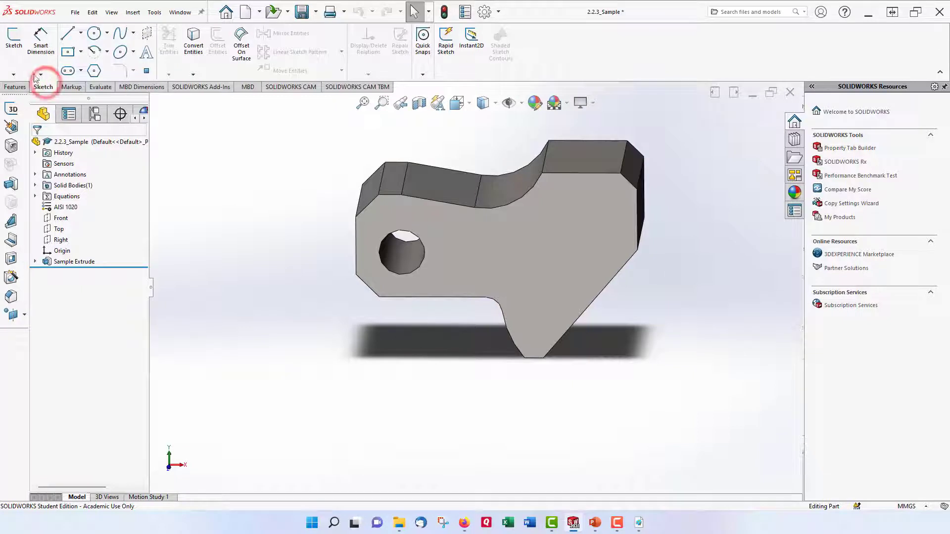
left_click(14, 45)
left_click(467, 261)
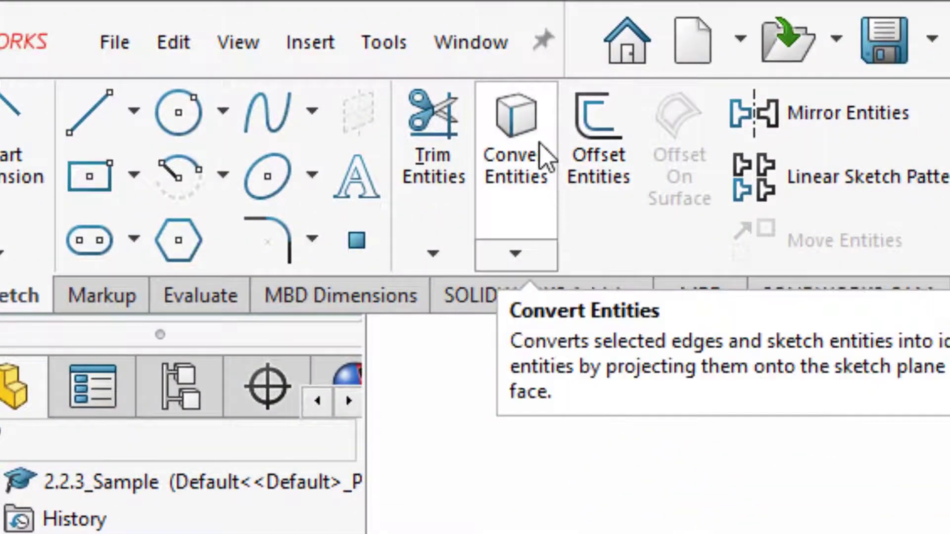
left_click(540, 144)
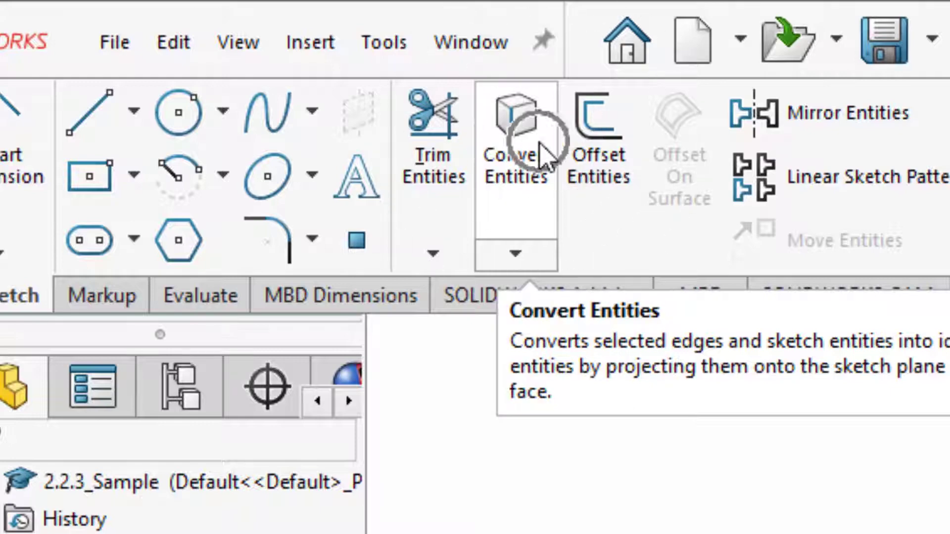
left_click(540, 144)
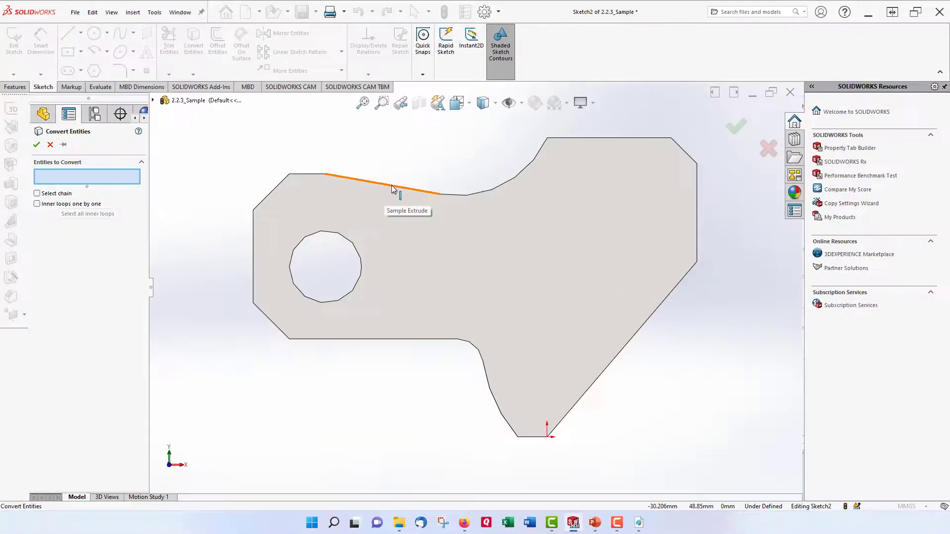
left_click(392, 187)
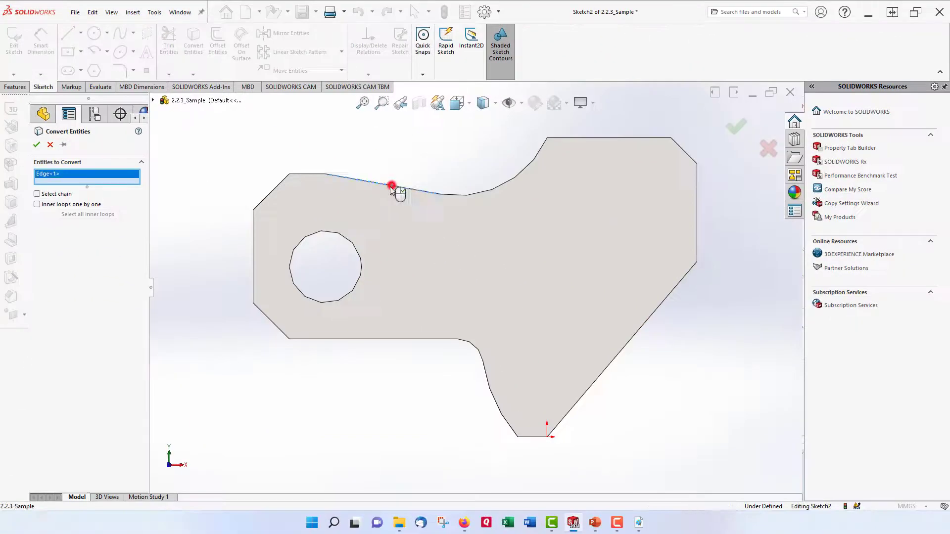
left_click(313, 177)
right_click(125, 181)
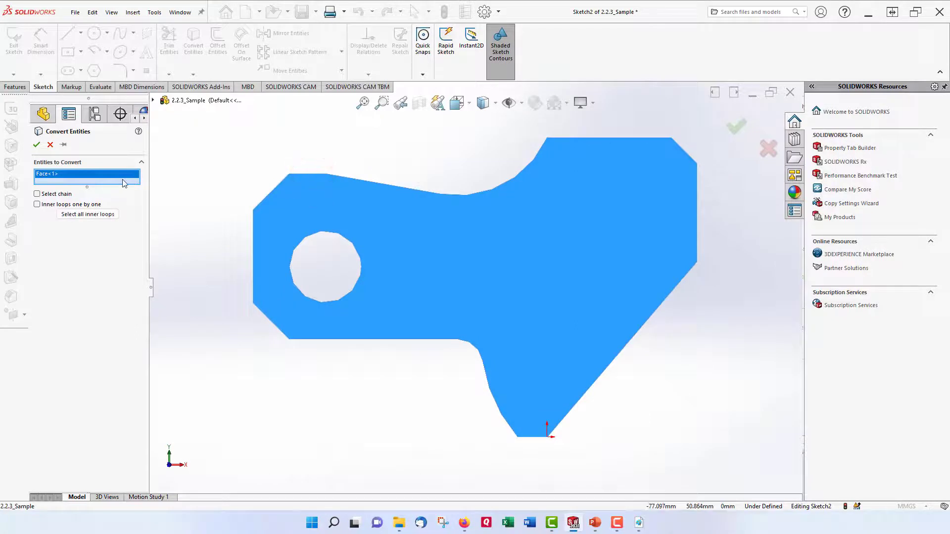
left_click(138, 187)
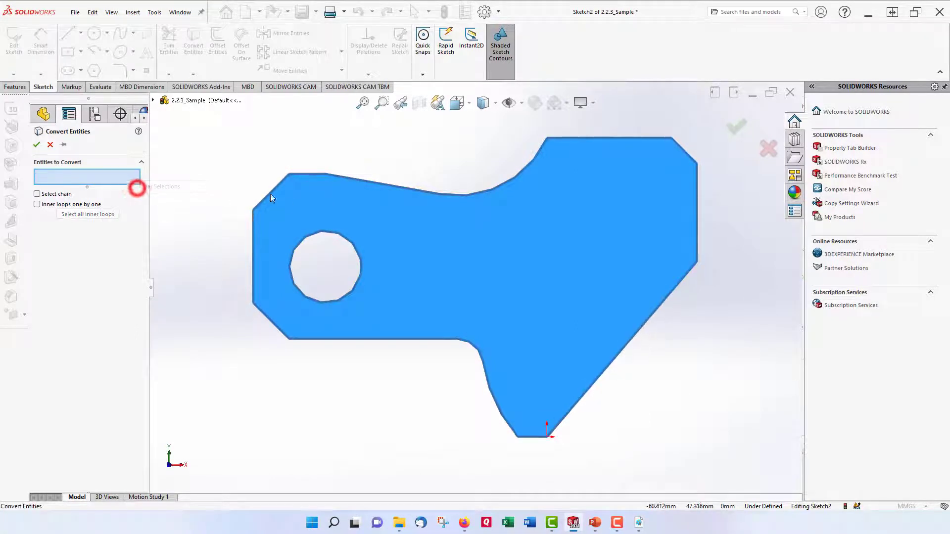
Convert ten outer edges of the face, from the upper sloped edge counterclockwise to the lower-right diagonal edge, into sketch entities.
left_click(360, 179)
left_click(303, 174)
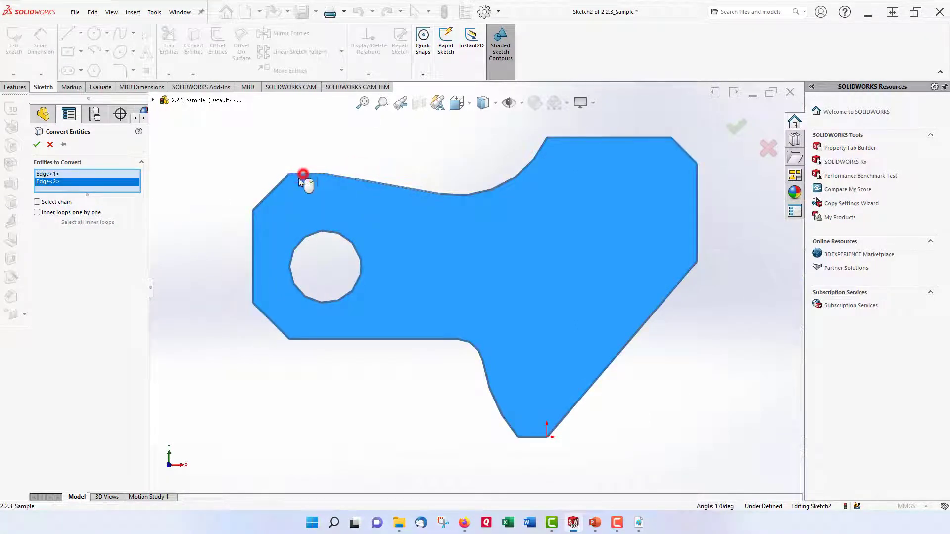
left_click(272, 191)
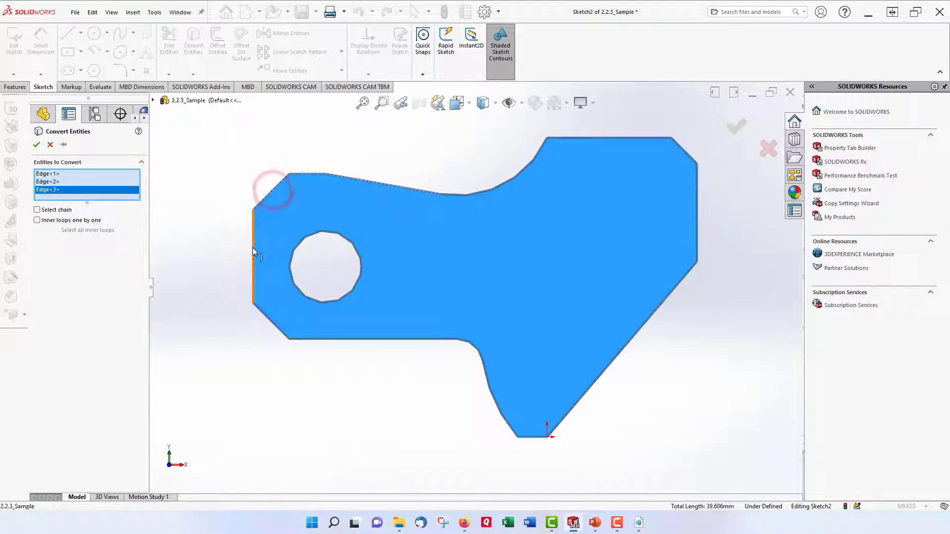
left_click(252, 247)
left_click(268, 320)
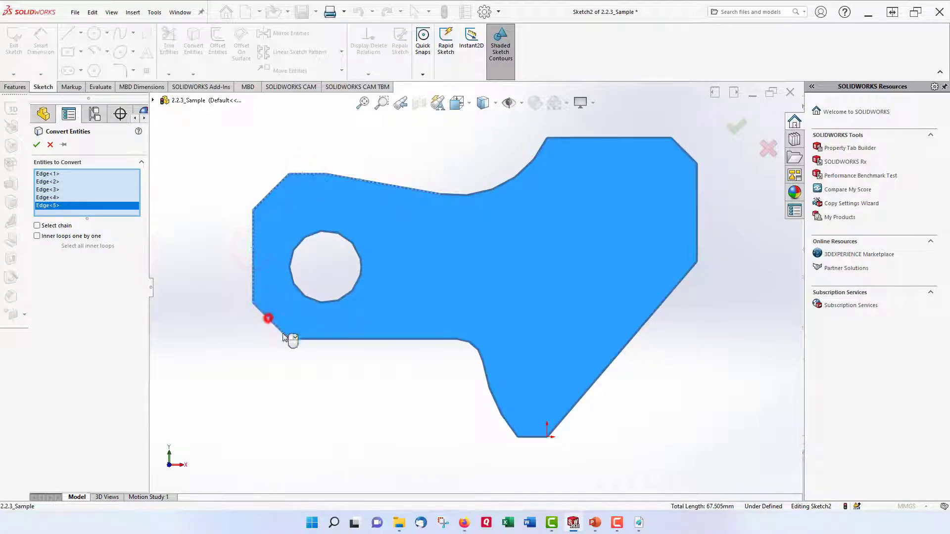
left_click(313, 339)
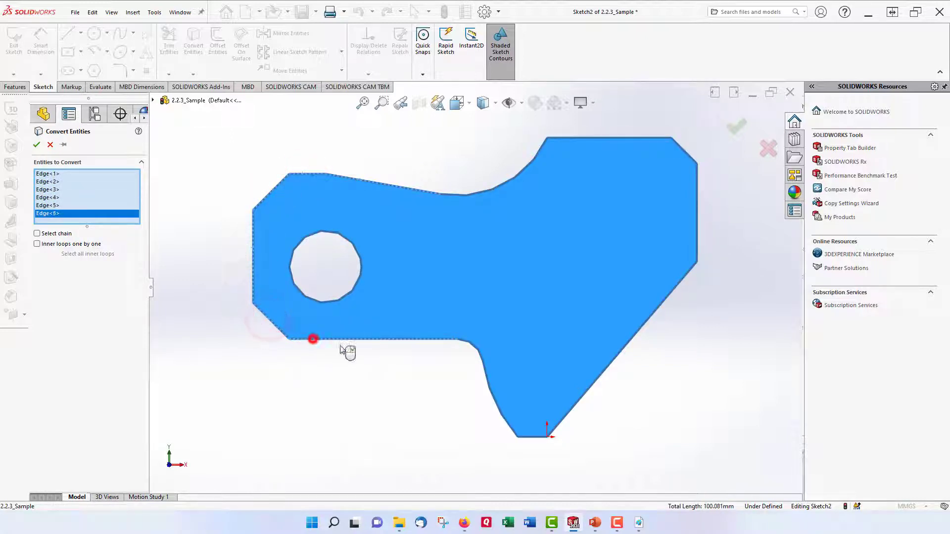
left_click(465, 342)
left_click(490, 389)
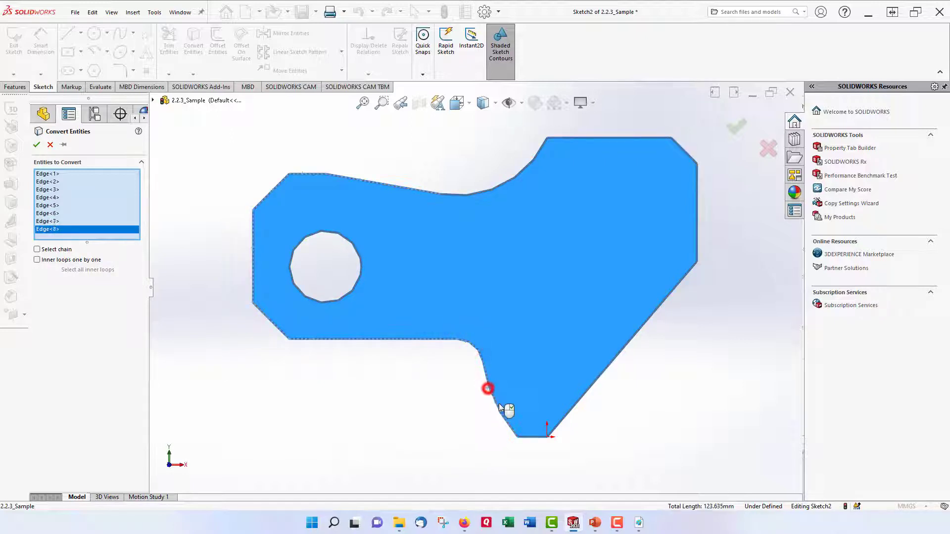
left_click(531, 437)
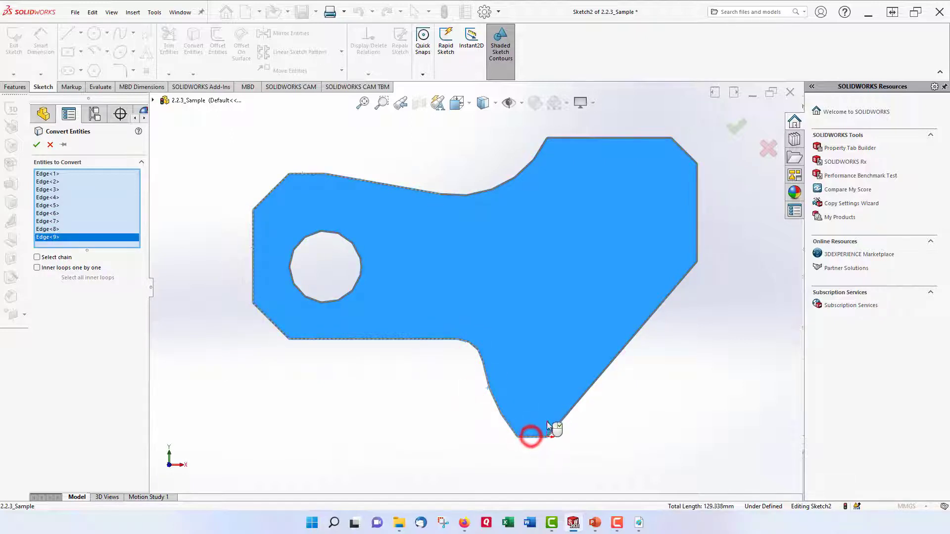
left_click(563, 419)
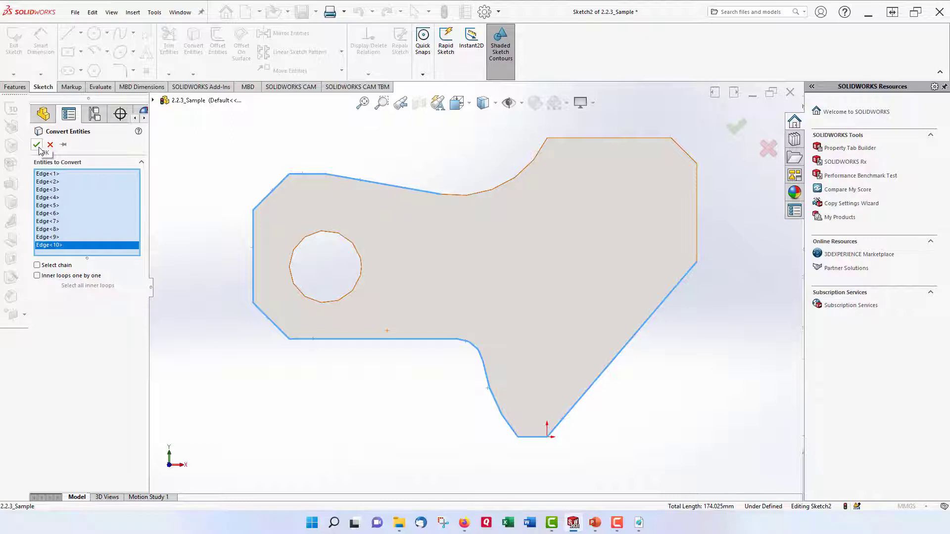
left_click(37, 146)
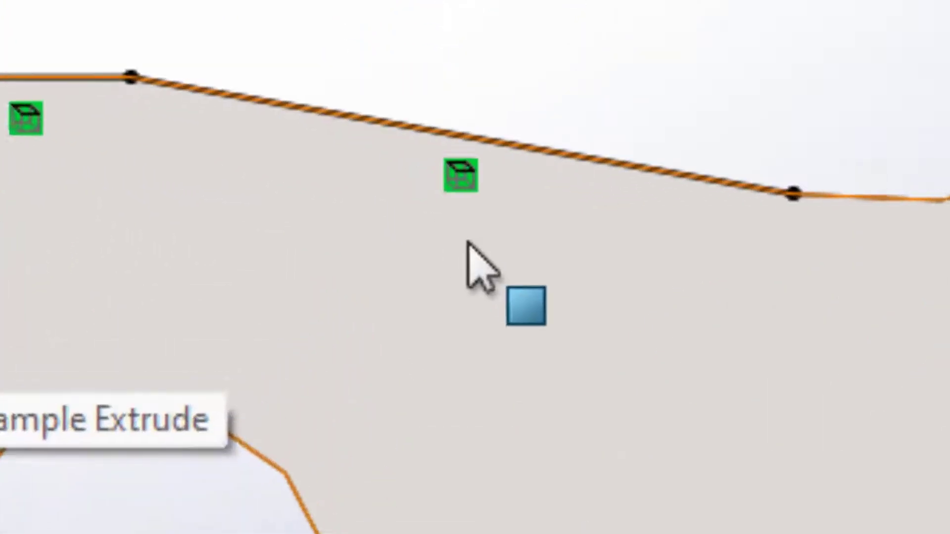
key("ctrl")
key("ctrl")
key("ctrl")
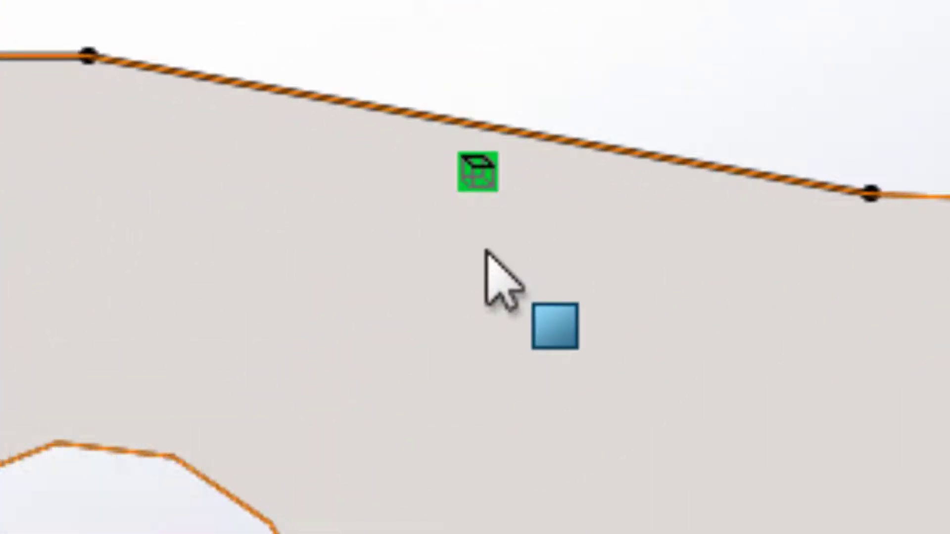
key("ctrl")
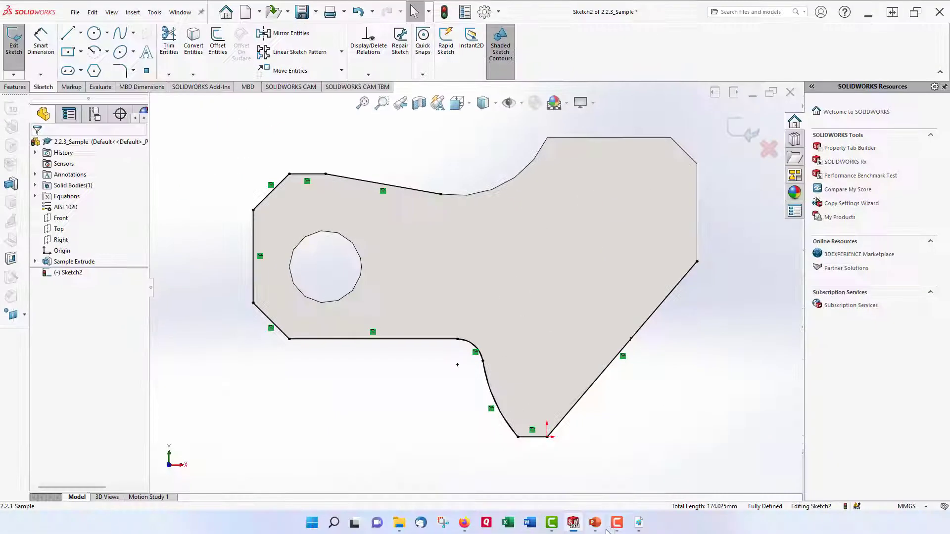
Check the dividing lines and their dimensions in the front view of 2.2.3_PartMods.pdf in Adobe Acrobat, and return to SOLIDWORKS.
left_click(638, 522)
scroll(391, 329, "down", 5)
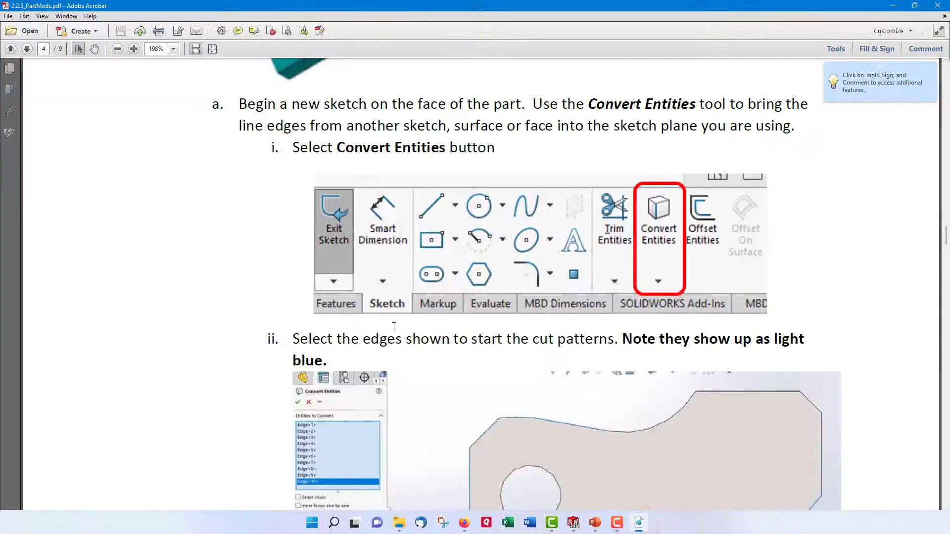
scroll(568, 366, "up", 10)
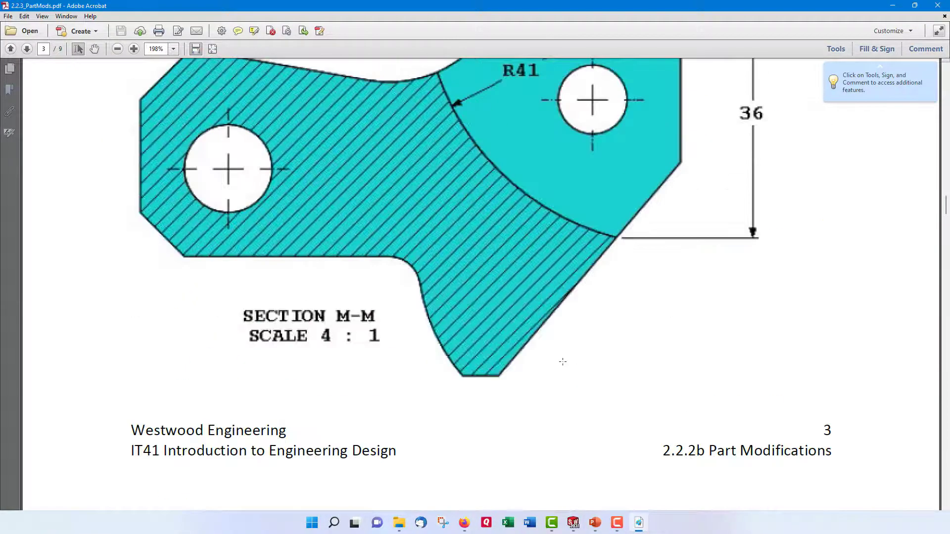
scroll(562, 362, "up", 20)
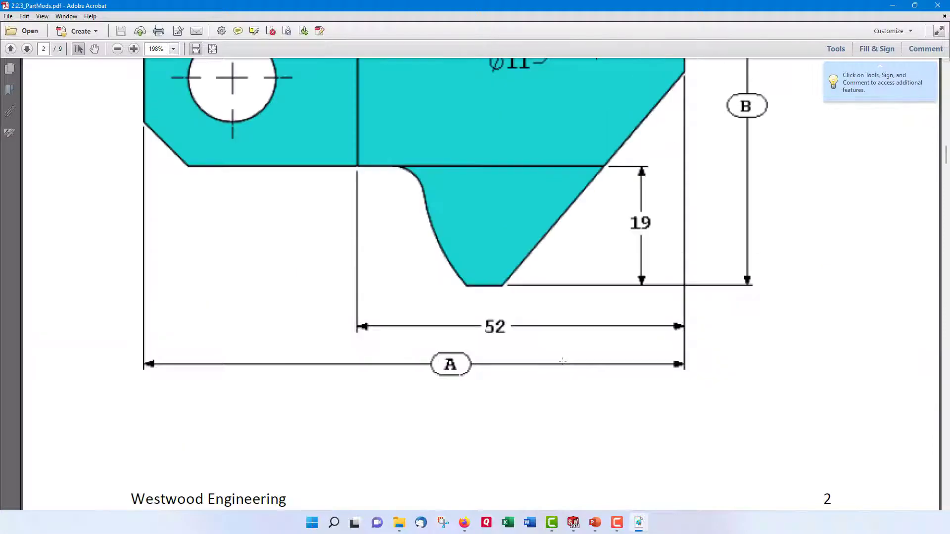
scroll(561, 360, "up", 3)
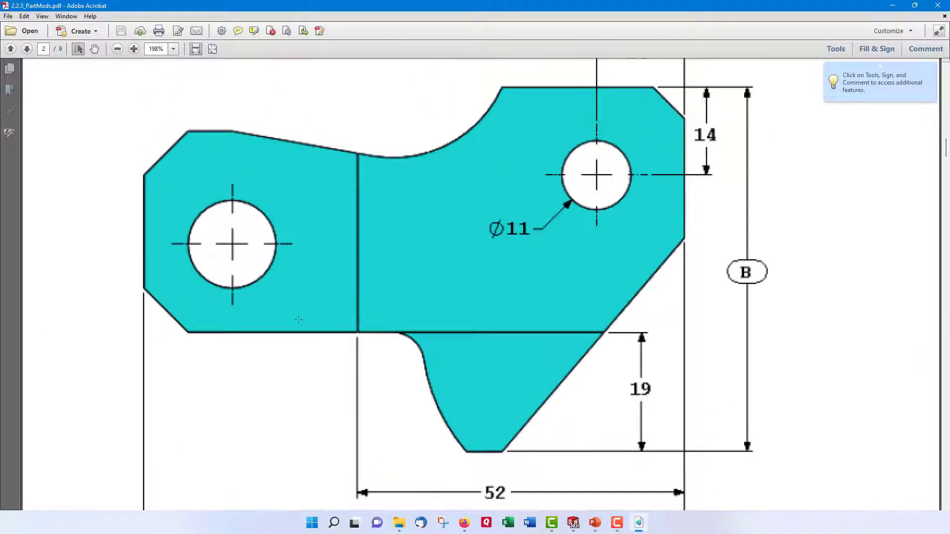
left_click(294, 316)
left_click(487, 404)
left_click(893, 6)
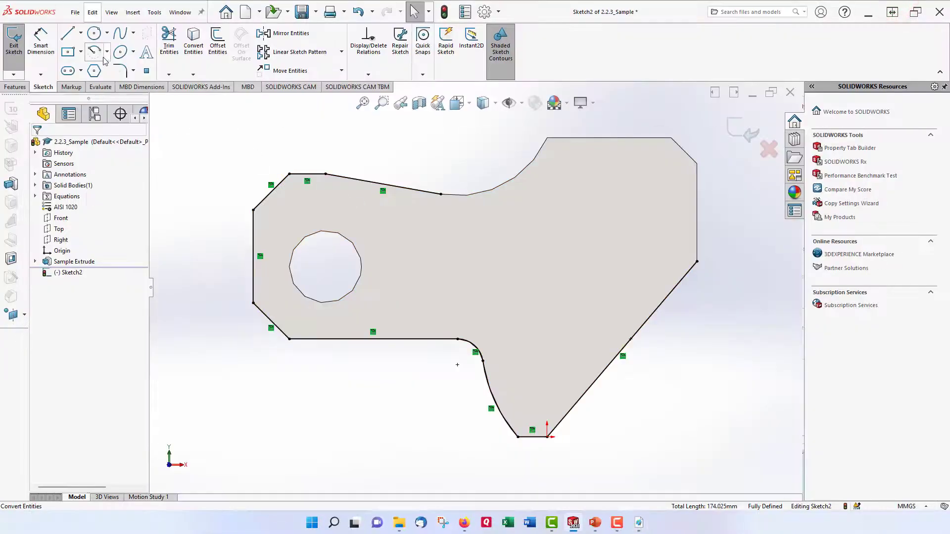
Sketch a vertical line about 28.6 mm long from the upper sloped edge down to the lower horizontal edge of the left arm.
left_click(68, 35)
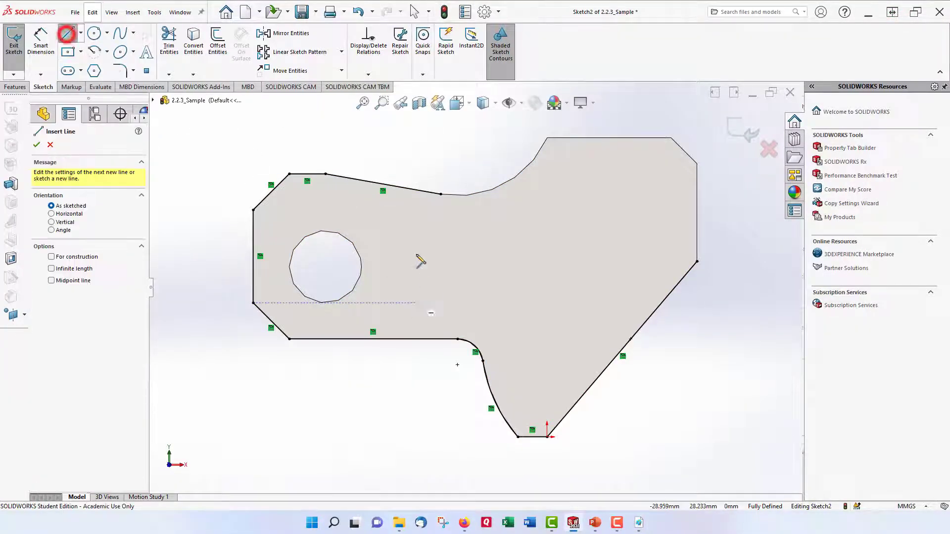
left_click(423, 192)
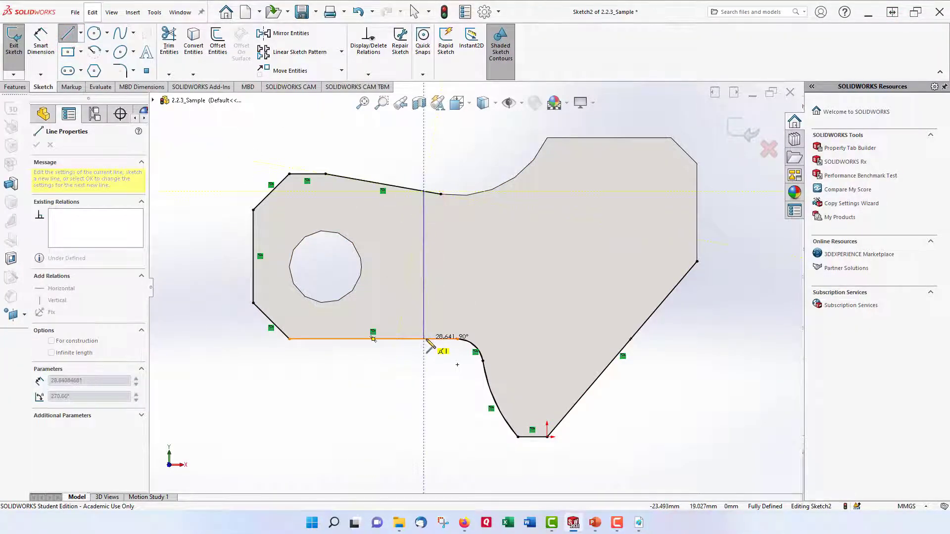
left_click(424, 338)
right_click(424, 339)
left_click(436, 343)
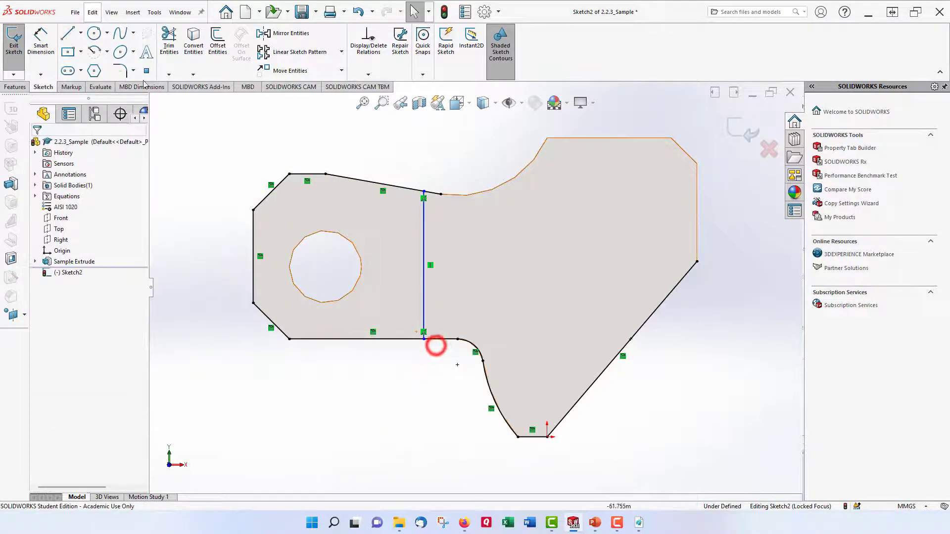
Sketch a horizontal line from the start of the lower fillet arc across to the right diagonal edge.
left_click(70, 35)
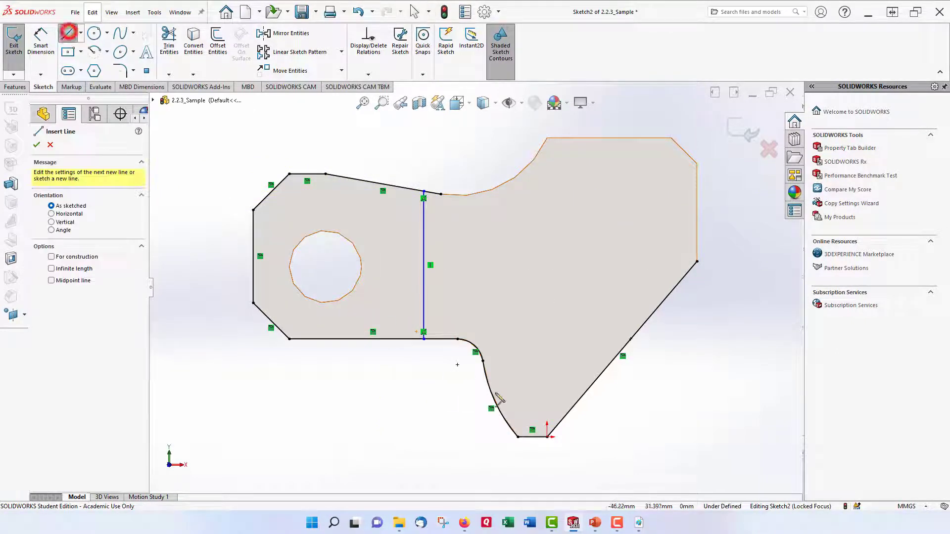
left_click(458, 339)
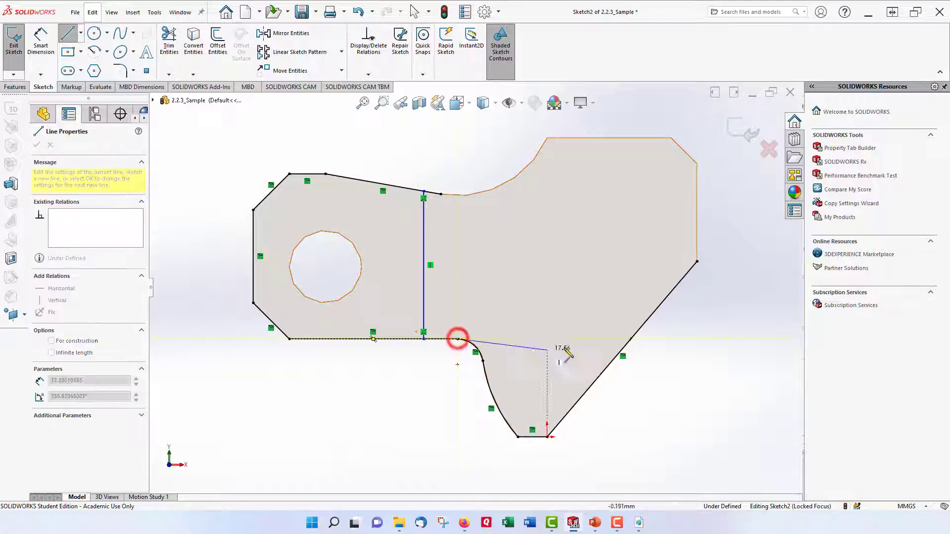
left_click(631, 339)
right_click(629, 340)
left_click(640, 346)
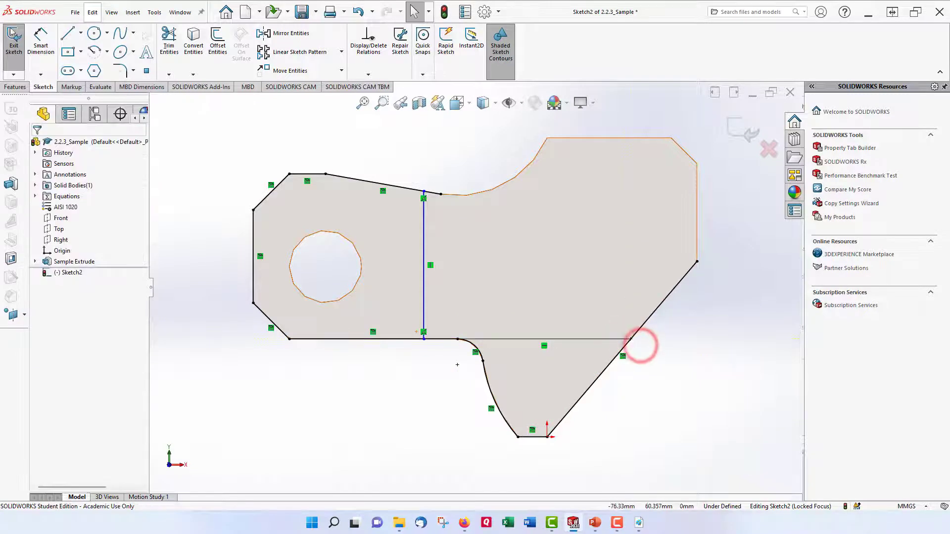
Dimension the vertical distance between the new horizontal line and the part's short bottom edge, with the dimension clear of the diagonal edge.
left_click(41, 38)
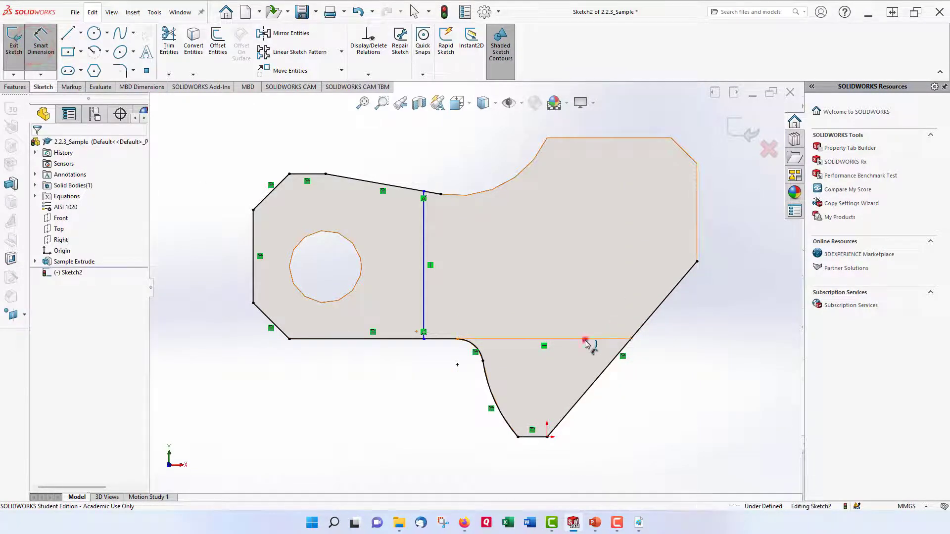
left_click(585, 339)
left_click(537, 437)
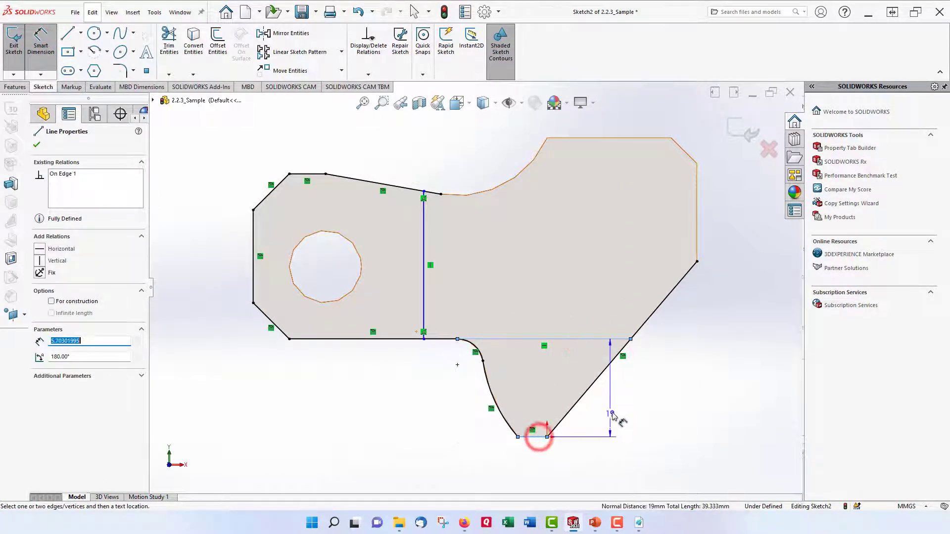
left_click(612, 416)
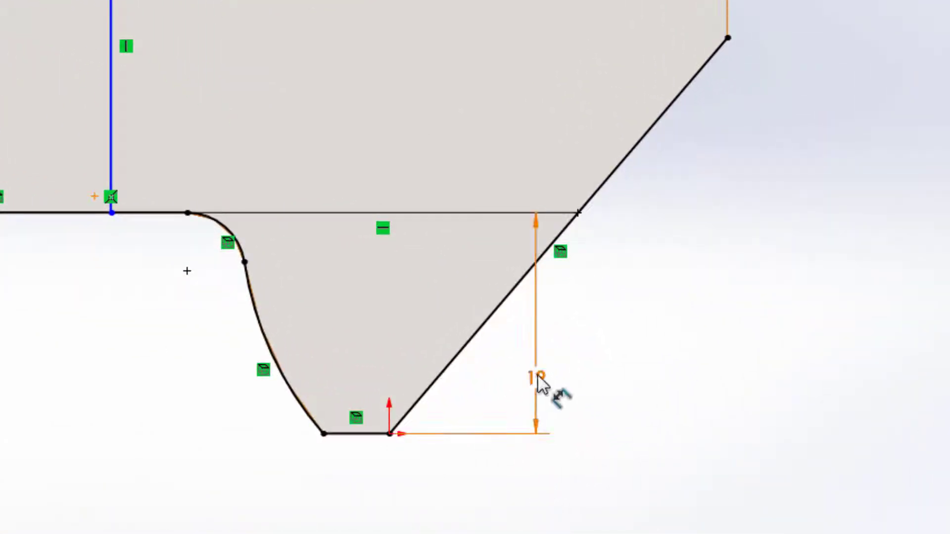
left_click_drag(536, 377, 601, 383)
left_click(723, 404)
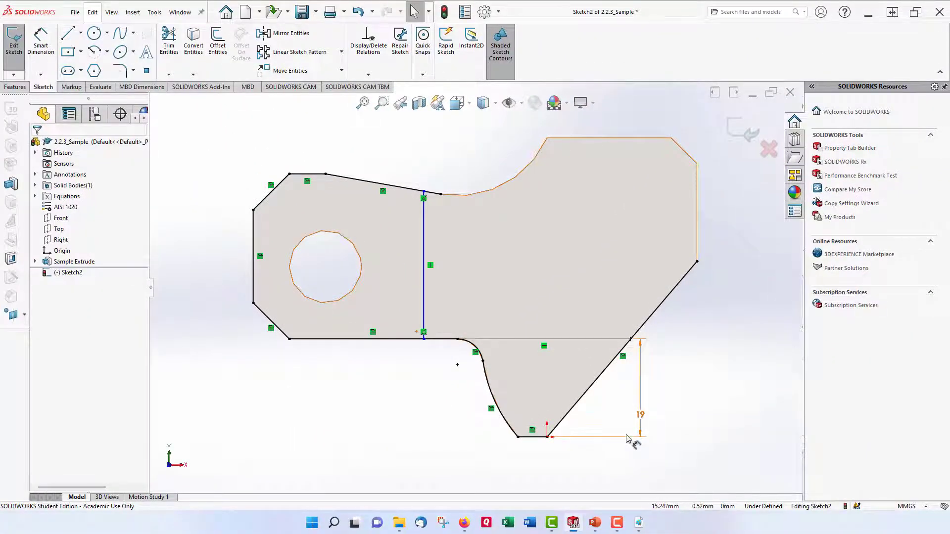
Dimension the vertical line at 52 mm from the part's right vertical edge.
left_click(45, 41)
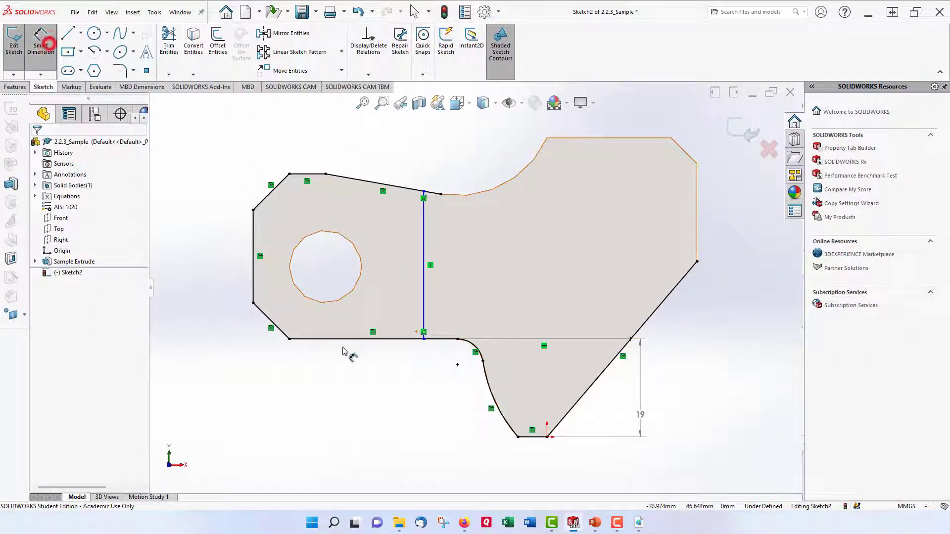
left_click(424, 321)
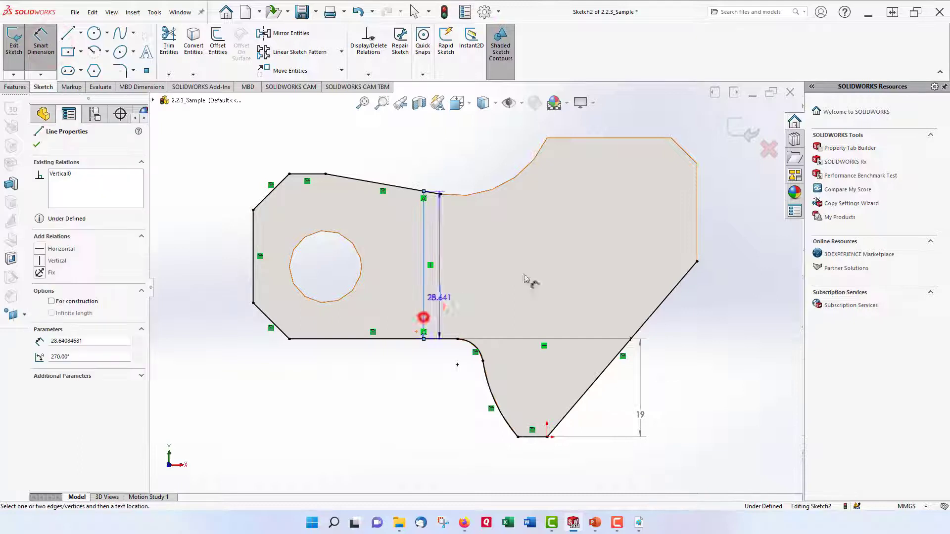
left_click(698, 257)
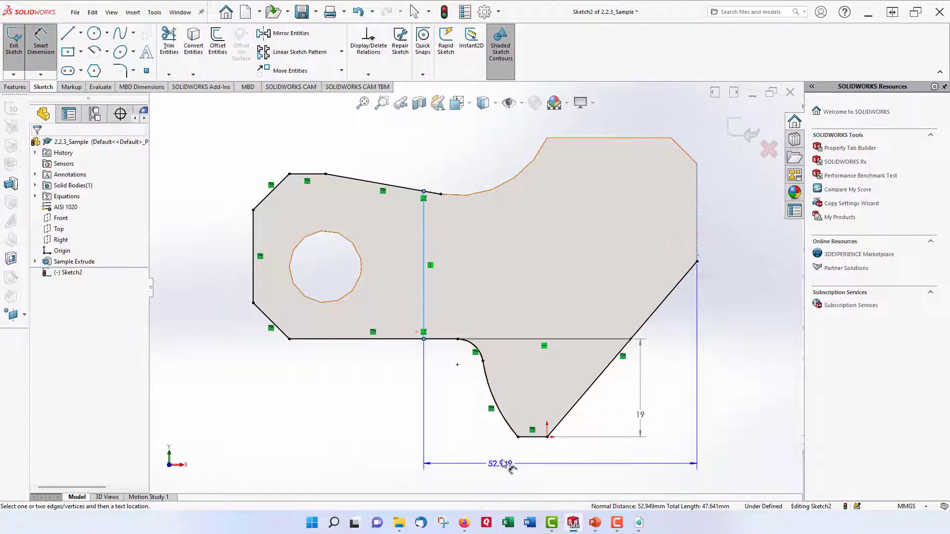
left_click(513, 459)
type("52")
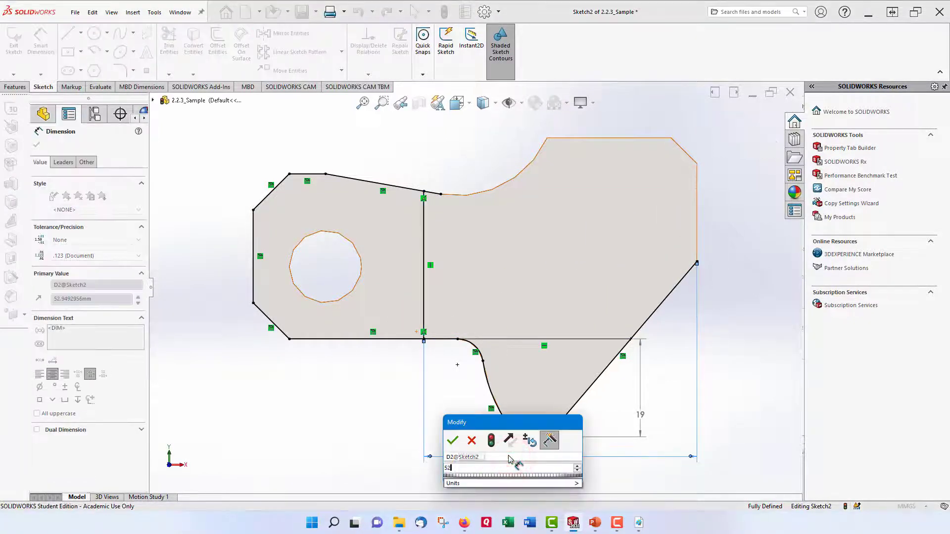
key("Return")
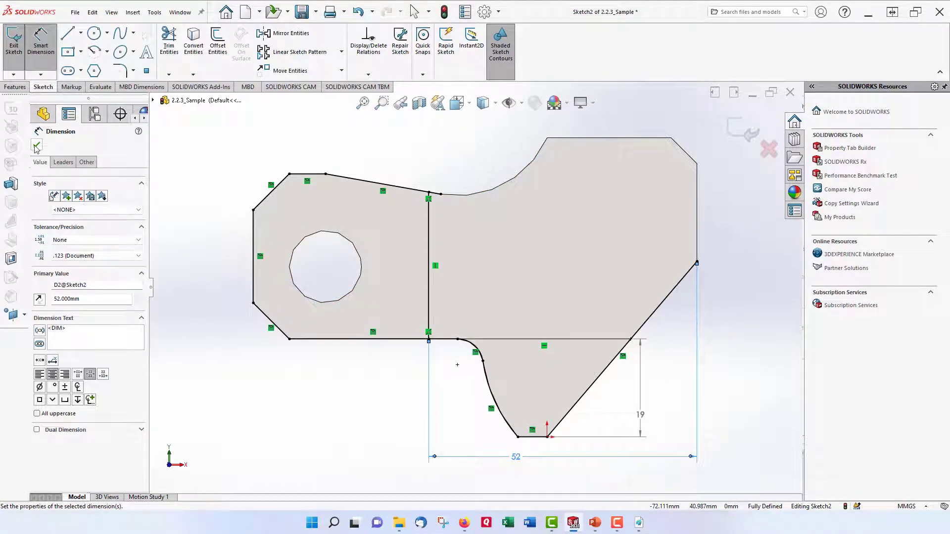
left_click(36, 145)
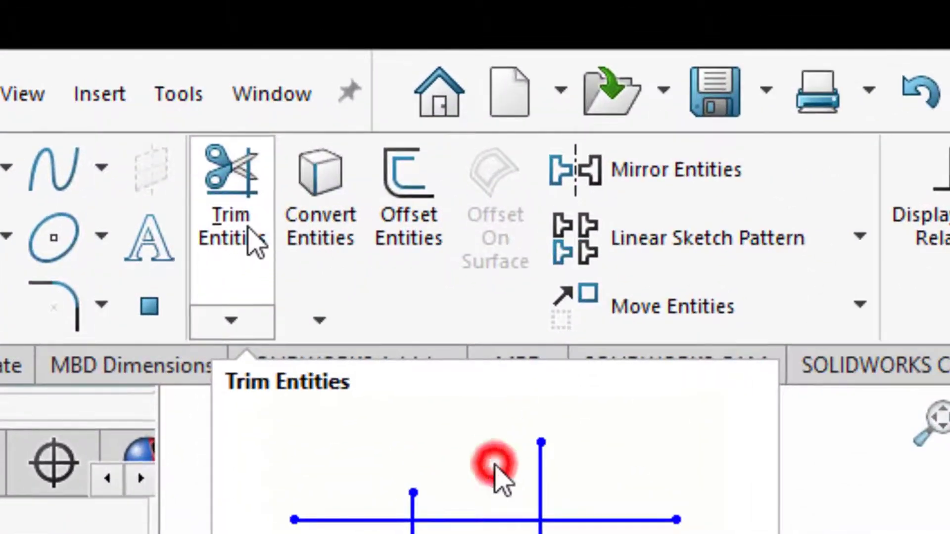
Try to Power trim the short leftover segment of the upper sloped edge beside the vertical line, and undo the trim.
left_click(174, 50)
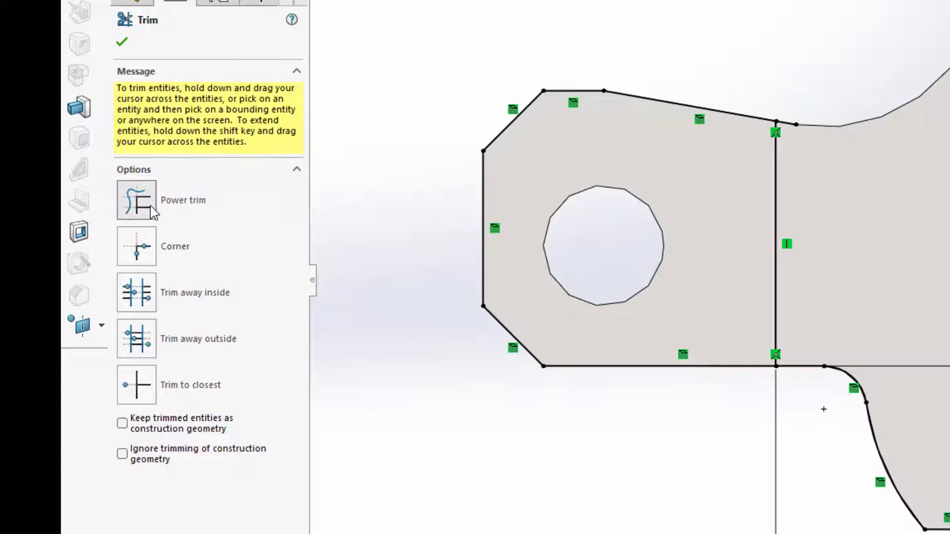
left_click(151, 208)
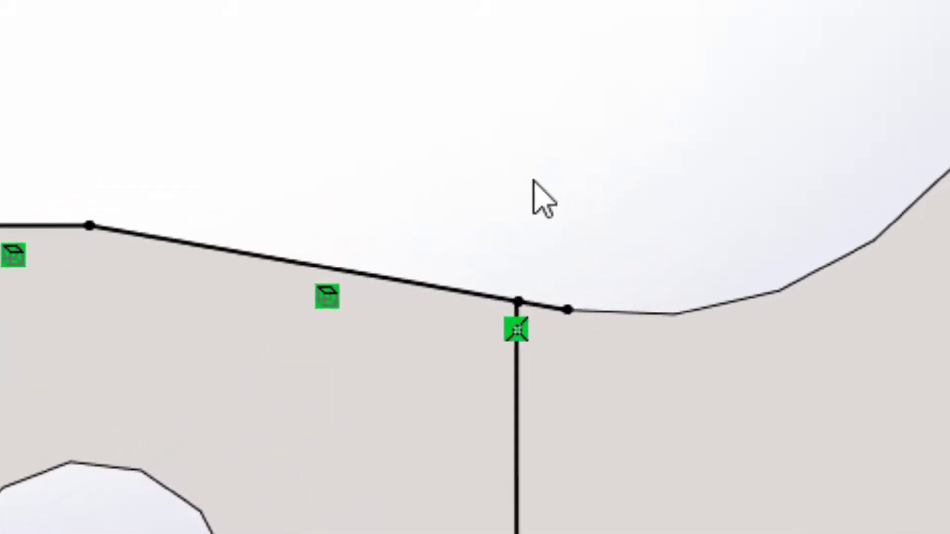
mouse_move(533, 181)
left_mouse_down()
mouse_move(557, 317)
mouse_move(505, 403)
left_mouse_up()
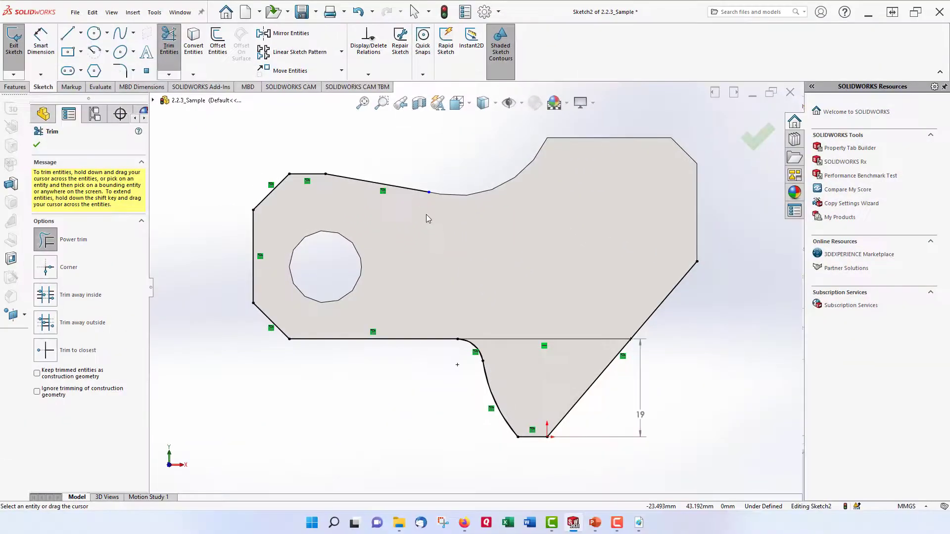
key("ctrl+z")
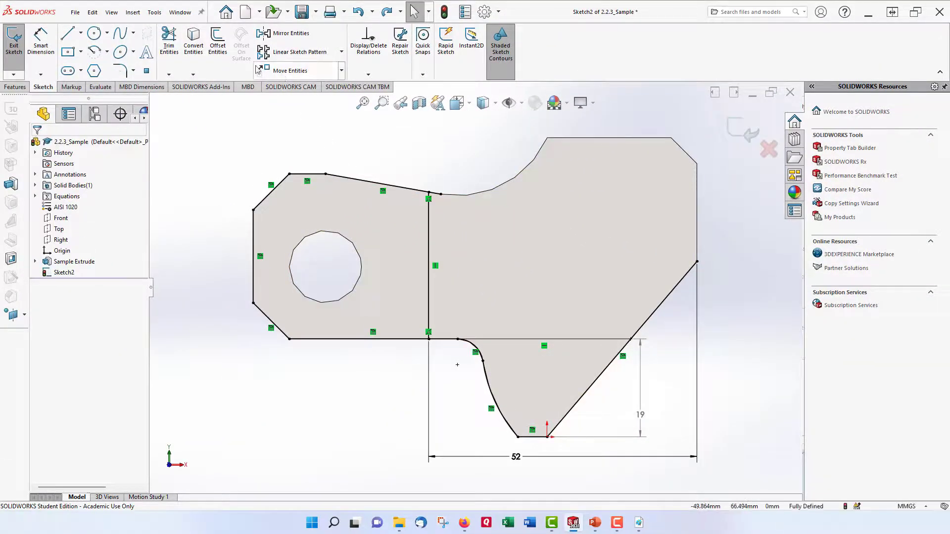
Power trim the leftover upper sloped, lower horizontal and right diagonal edge segments outside the two closed profiles, and exit the sketch.
left_click(174, 48)
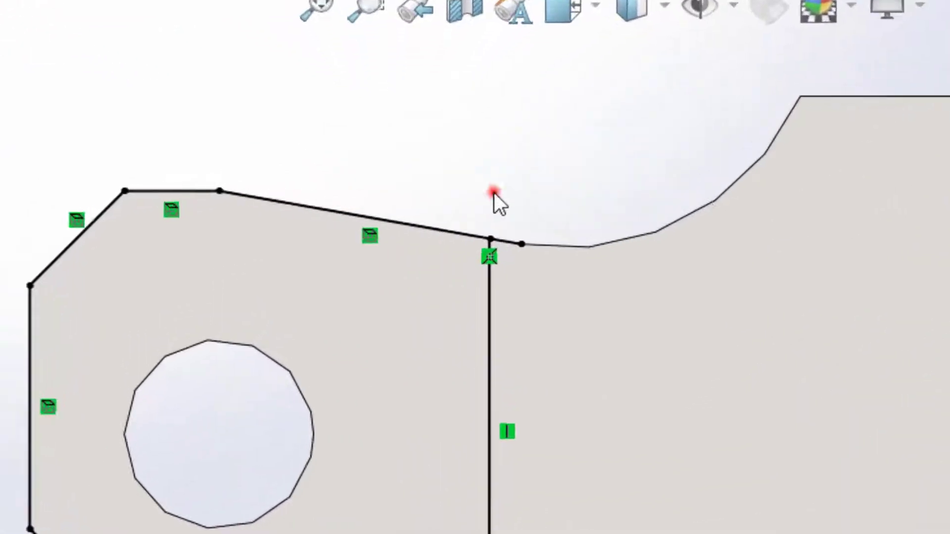
left_click_drag(430, 173, 435, 186)
mouse_move(515, 228)
left_mouse_down()
mouse_move(517, 246)
mouse_move(499, 250)
left_mouse_up()
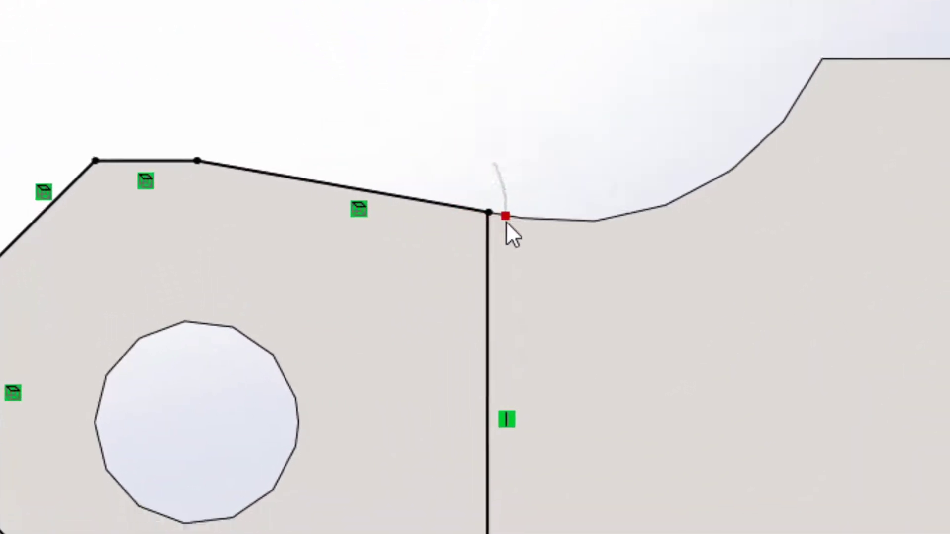
mouse_move(435, 414)
left_mouse_down()
mouse_move(456, 356)
mouse_move(509, 398)
left_mouse_up()
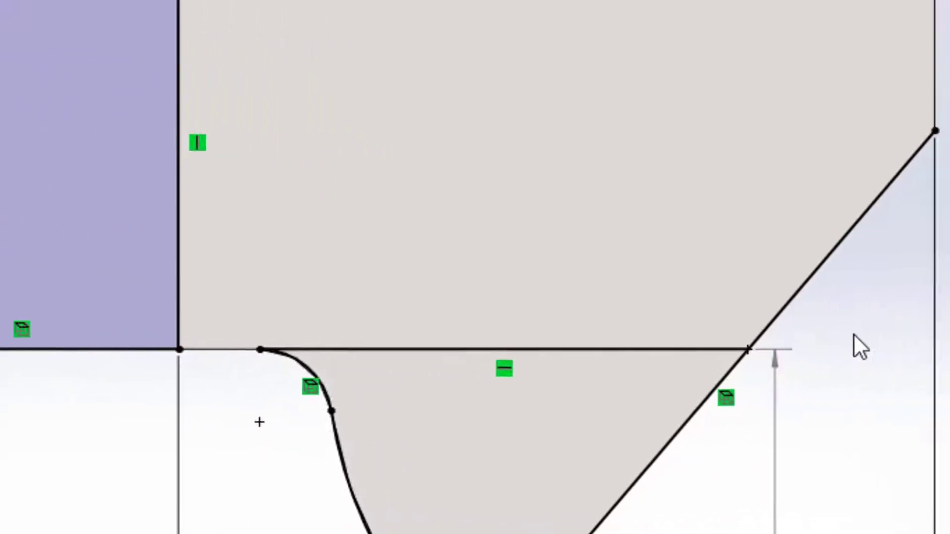
mouse_move(853, 335)
left_mouse_down()
mouse_move(774, 275)
mouse_move(835, 489)
left_mouse_up()
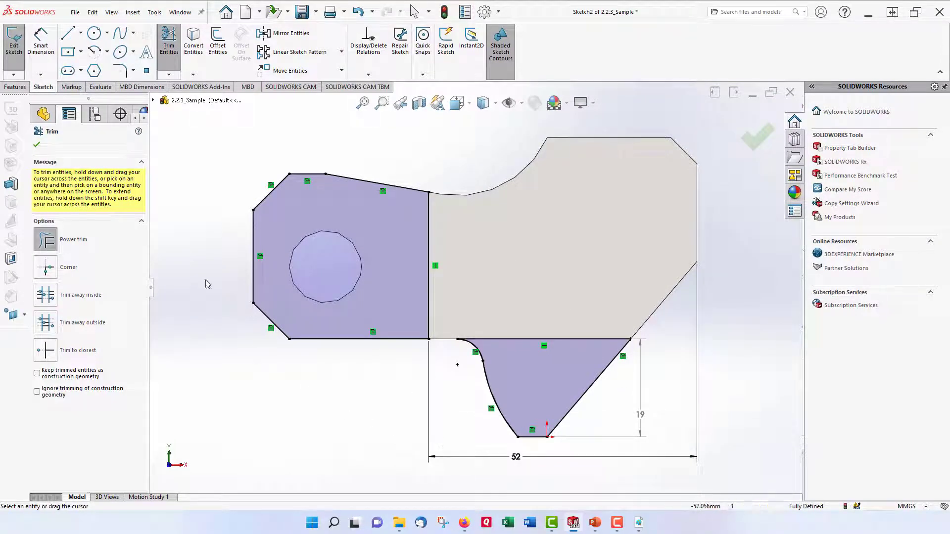
left_click(37, 145)
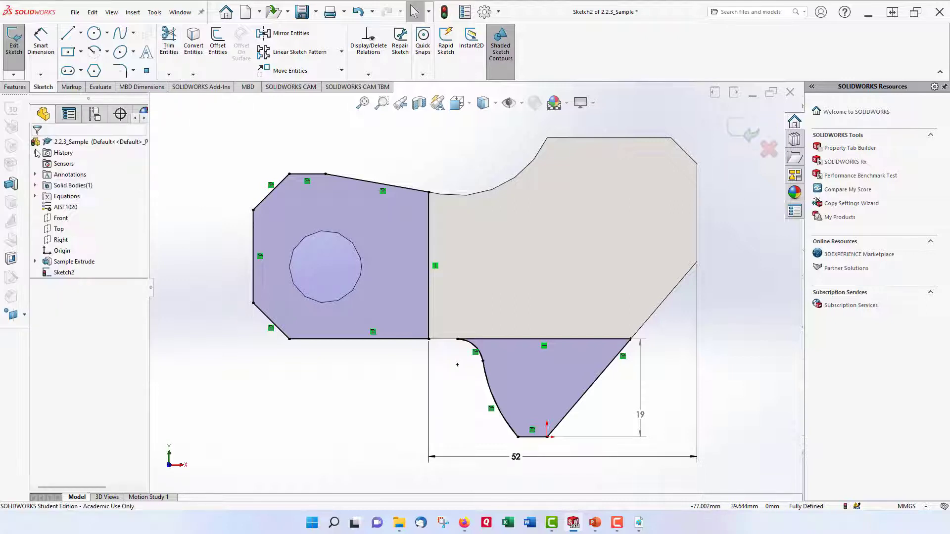
left_click(14, 42)
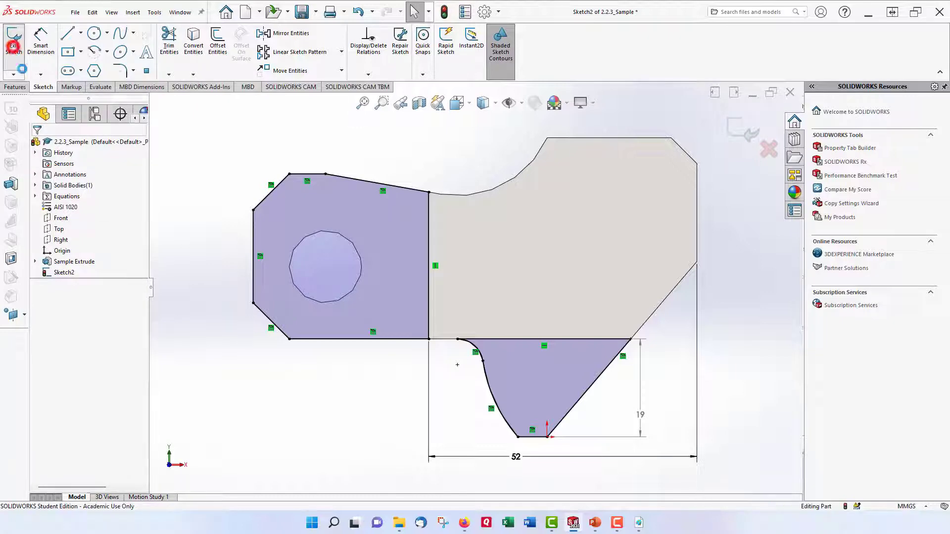
Cut-extrude the two closed profiles to a blind depth of 19 mm and inspect the resulting part.
left_click(20, 87)
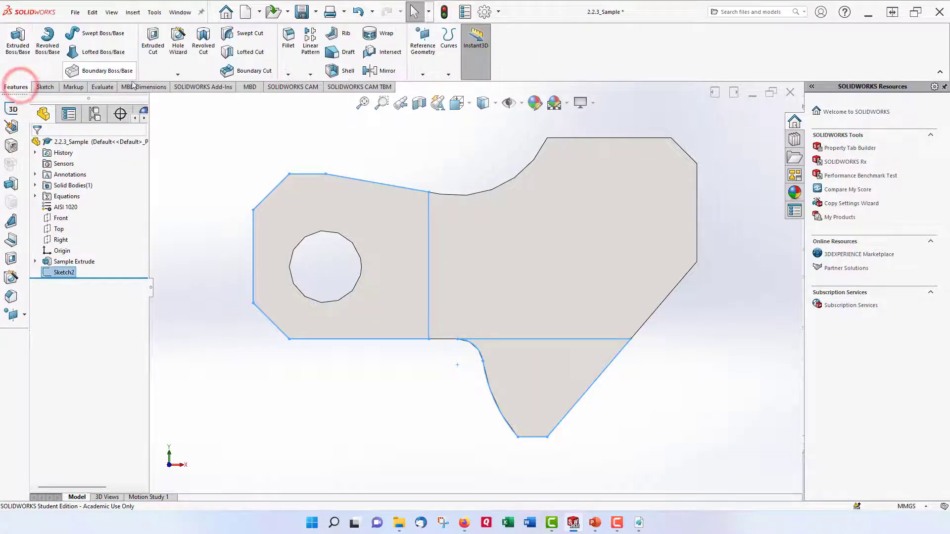
left_click(152, 45)
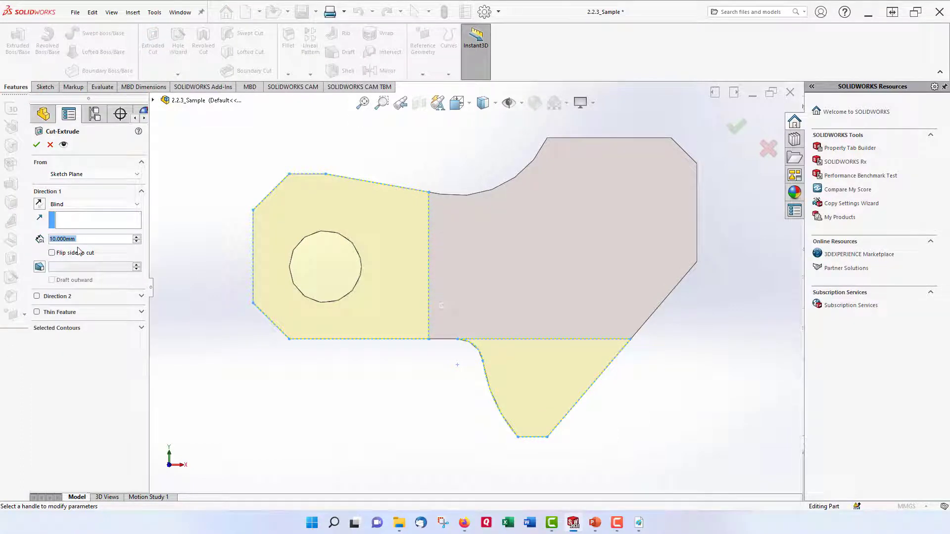
type("19")
key("Return")
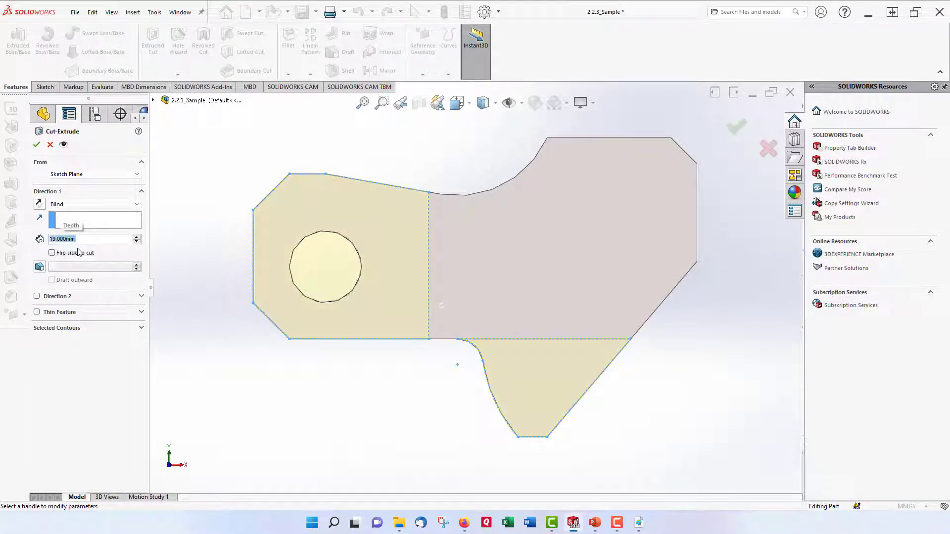
left_click(37, 144)
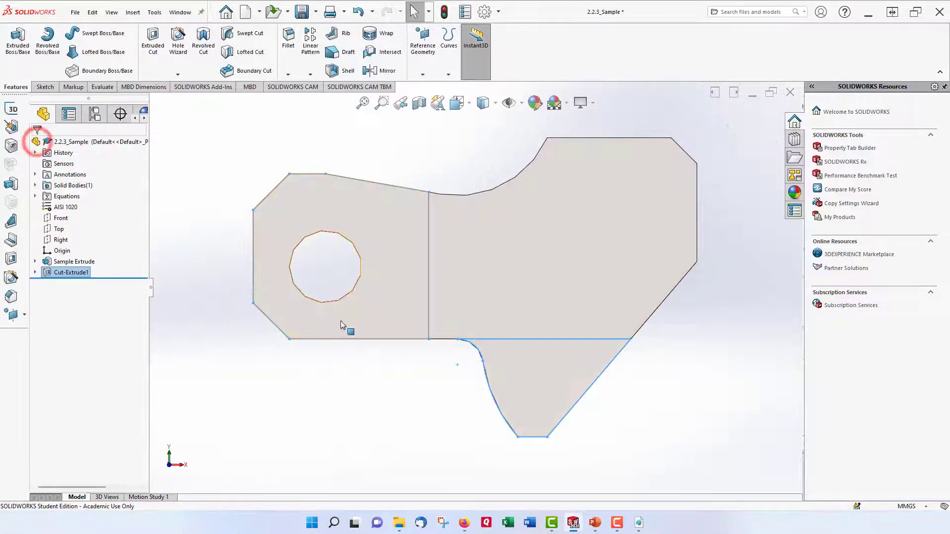
middle_click_drag(344, 325, 375, 369)
left_click(283, 211)
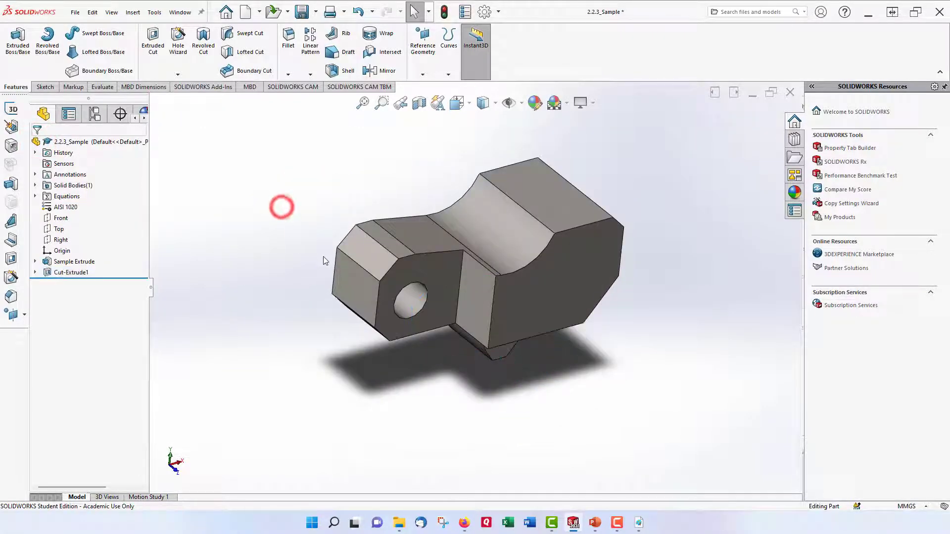
middle_click_drag(282, 207, 269, 190)
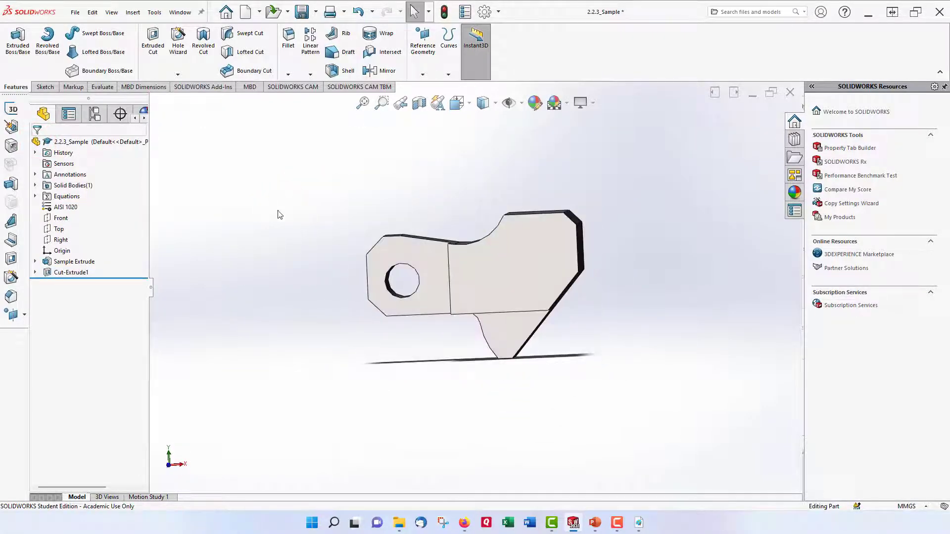
Start an extruded cut on the large front face and sketch a circle about 7 mm in diameter in its upper right area.
left_click(155, 42)
left_click(536, 272)
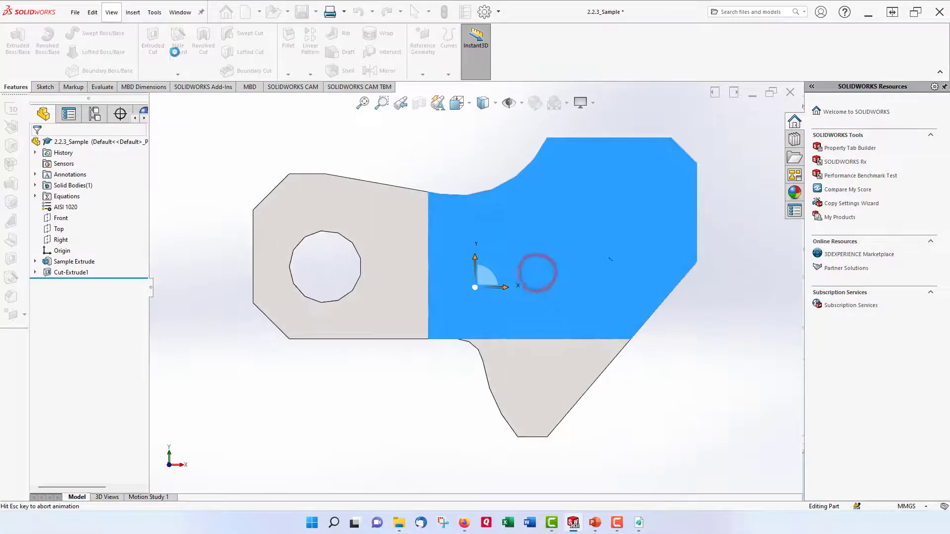
left_click(93, 34)
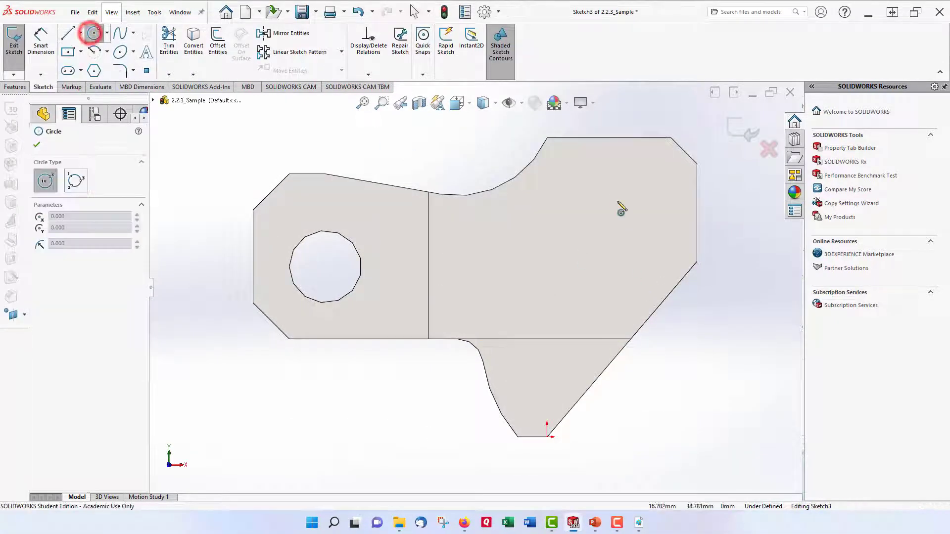
left_click(616, 201)
left_click(627, 218)
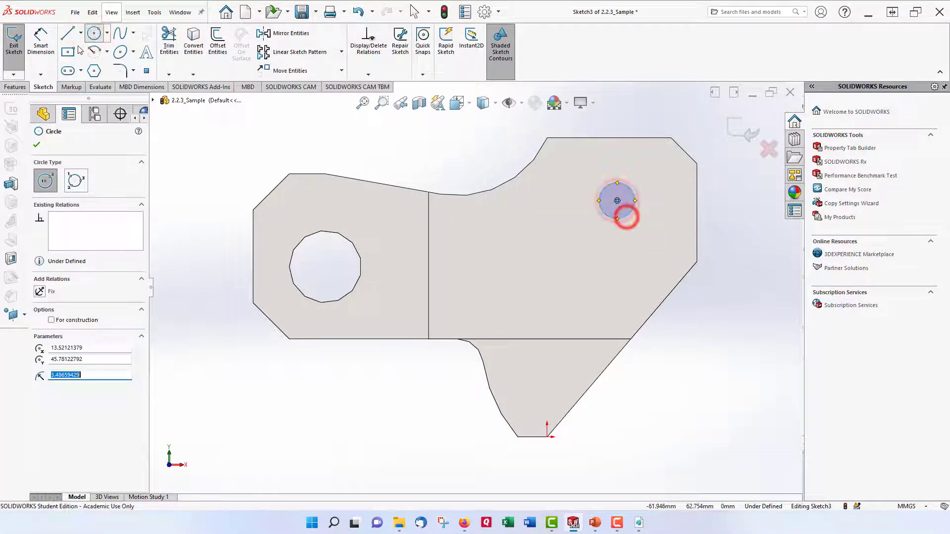
Dimension the circle's diameter at 11 mm.
left_click(41, 39)
left_click(612, 219)
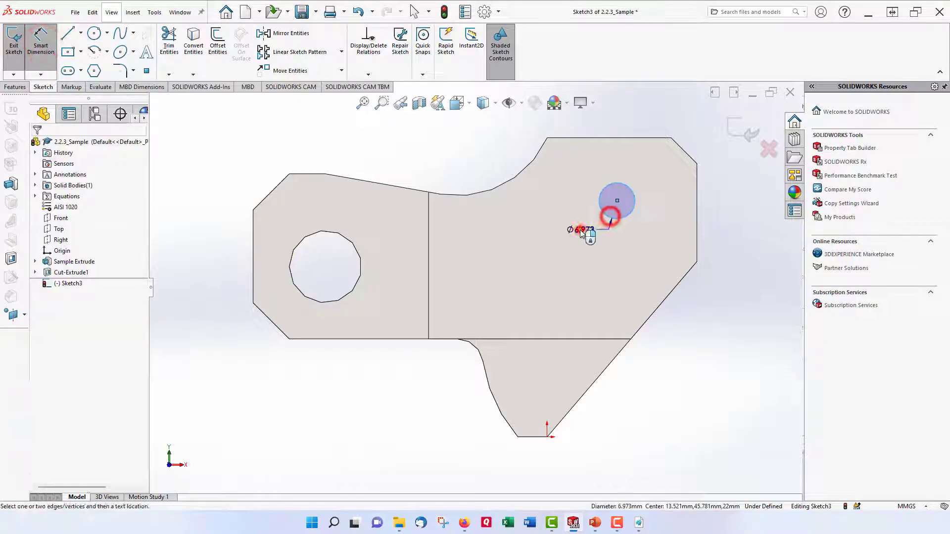
left_click(587, 229)
type("10")
key("Return")
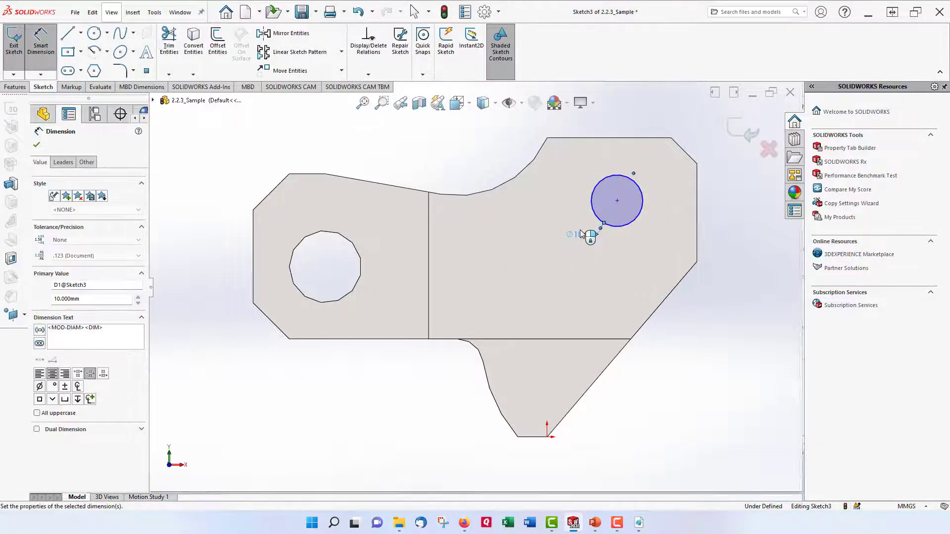
double_click(580, 229)
type("11")
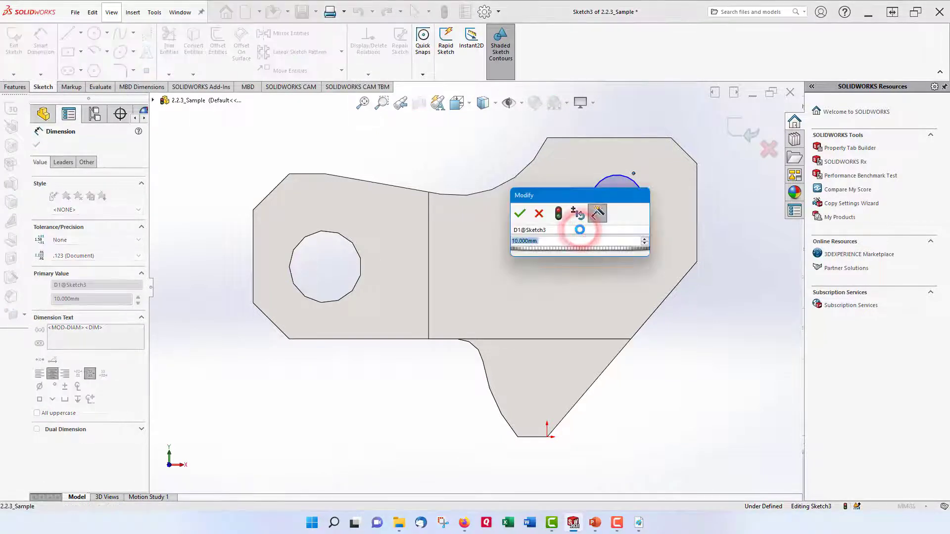
key("Return")
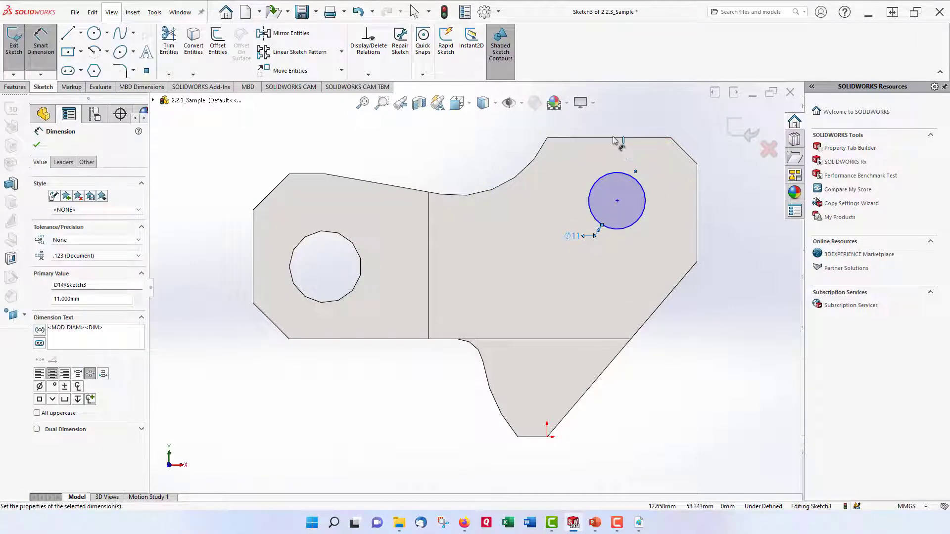
Dimension the circle's centre at 14 mm below the part's top horizontal edge.
left_click(613, 138)
left_click(617, 201)
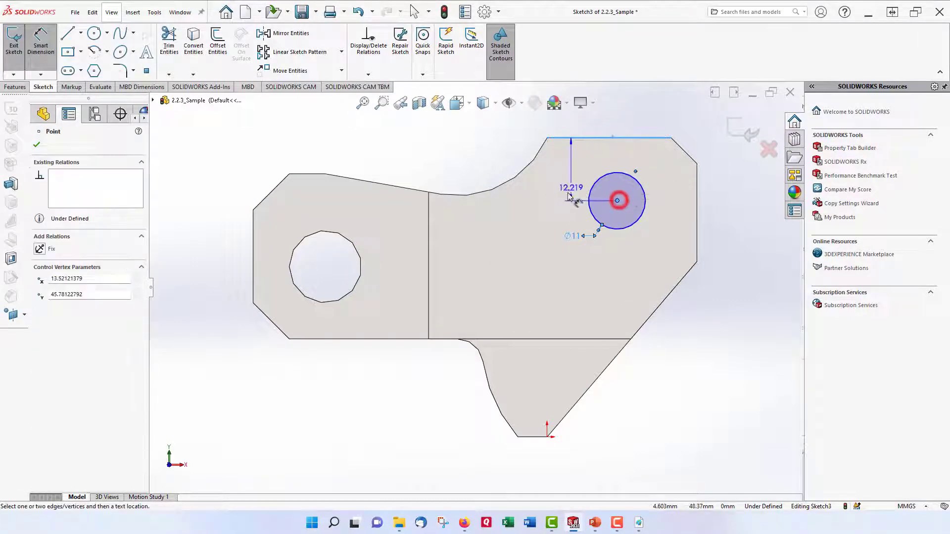
left_click(562, 194)
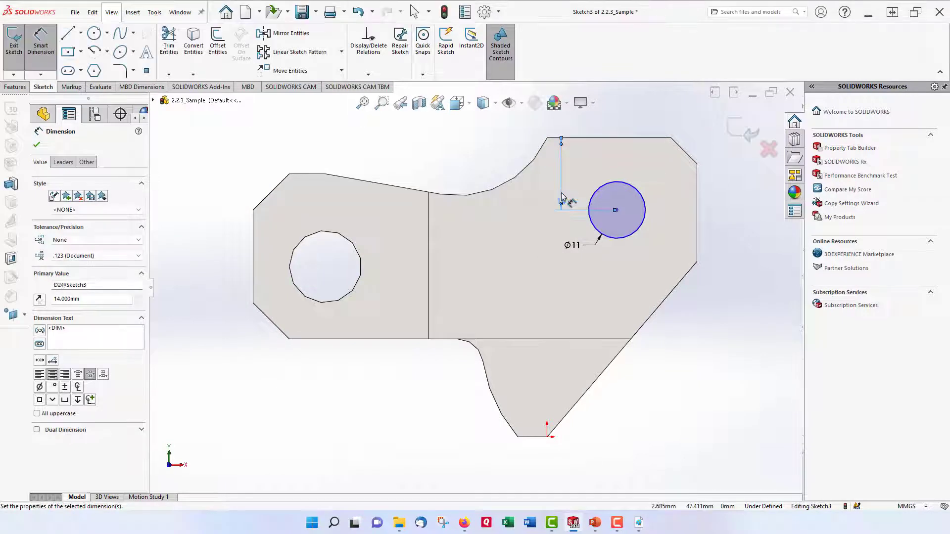
Dimension the circle's centre at 14 mm from the part's right vertical edge.
left_click(617, 211)
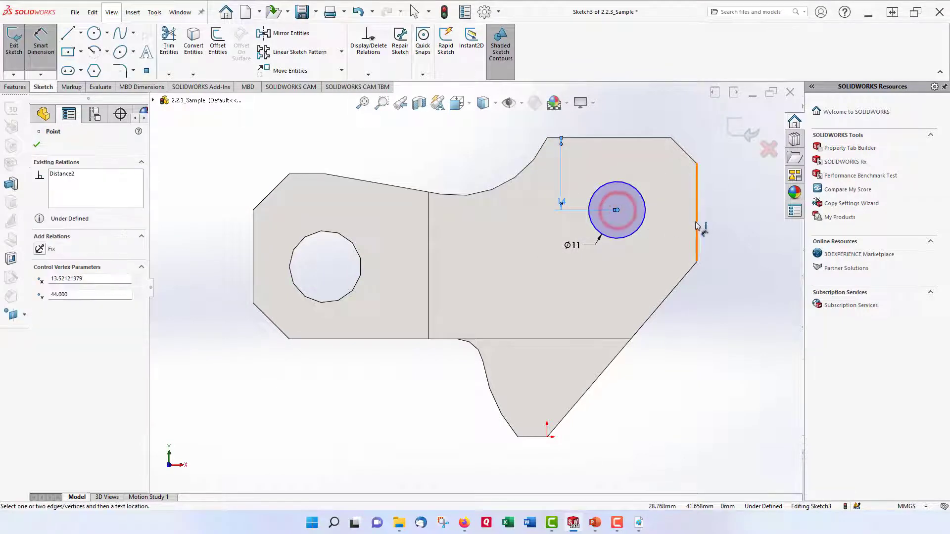
left_click(694, 221)
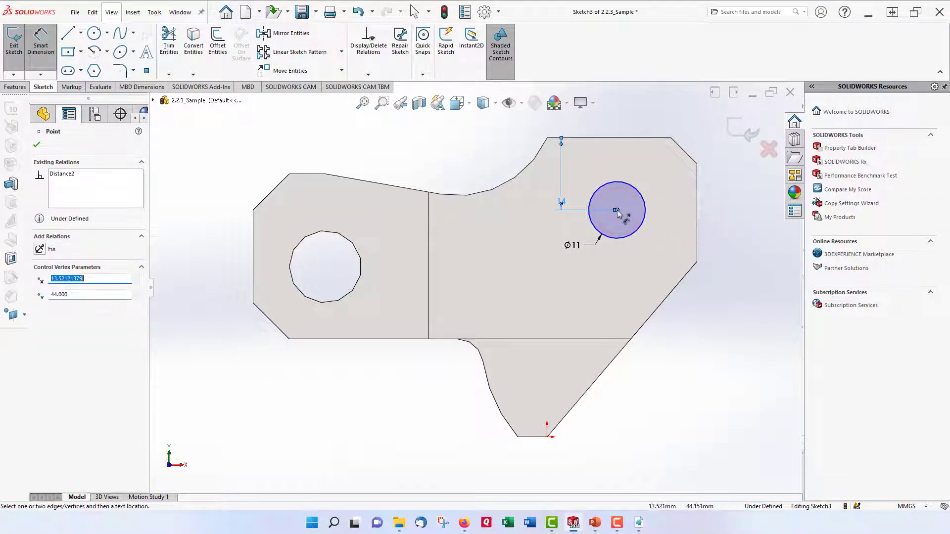
left_click(696, 221)
left_click(646, 267)
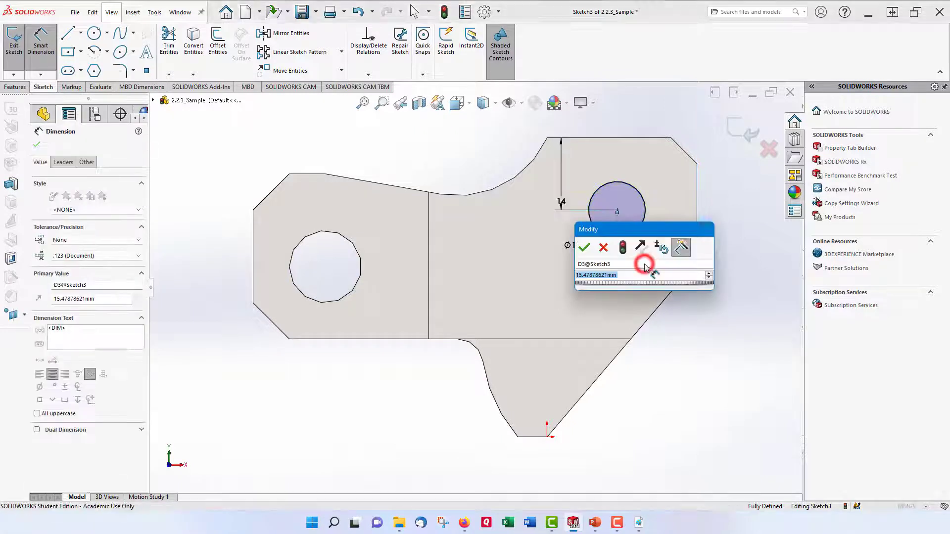
type("14")
key("Return")
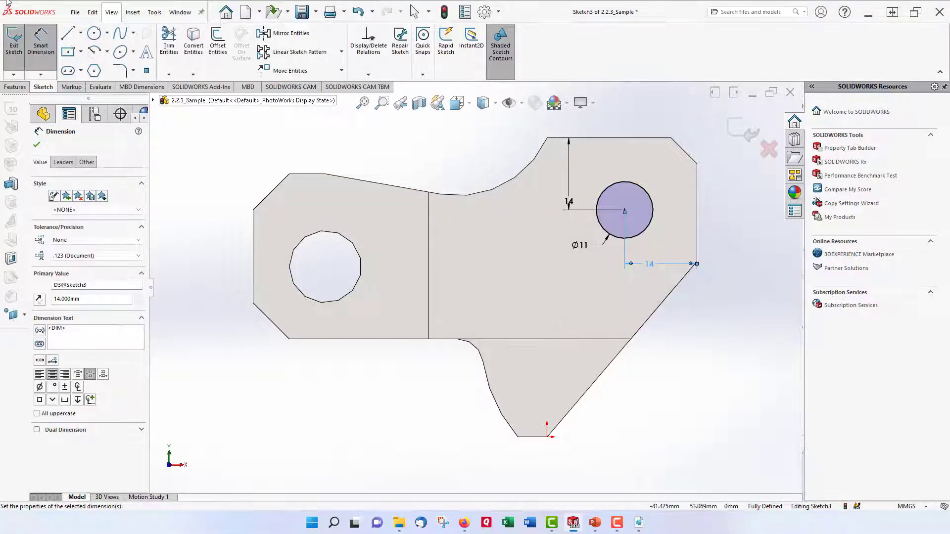
Exit the sketch and cut the 11 mm circle through the entire part, checking the hole in a tilted view.
left_click(14, 41)
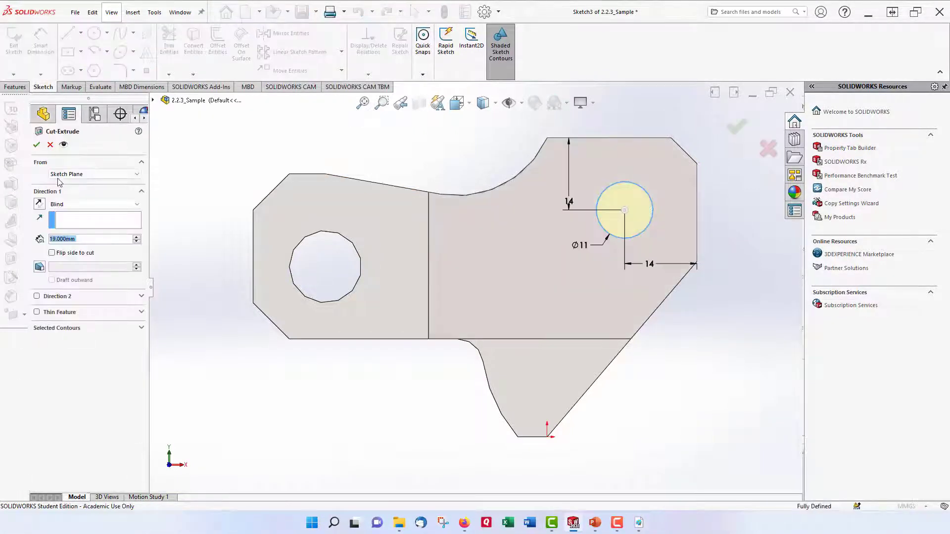
left_click(65, 174)
left_click(64, 174)
left_click(68, 203)
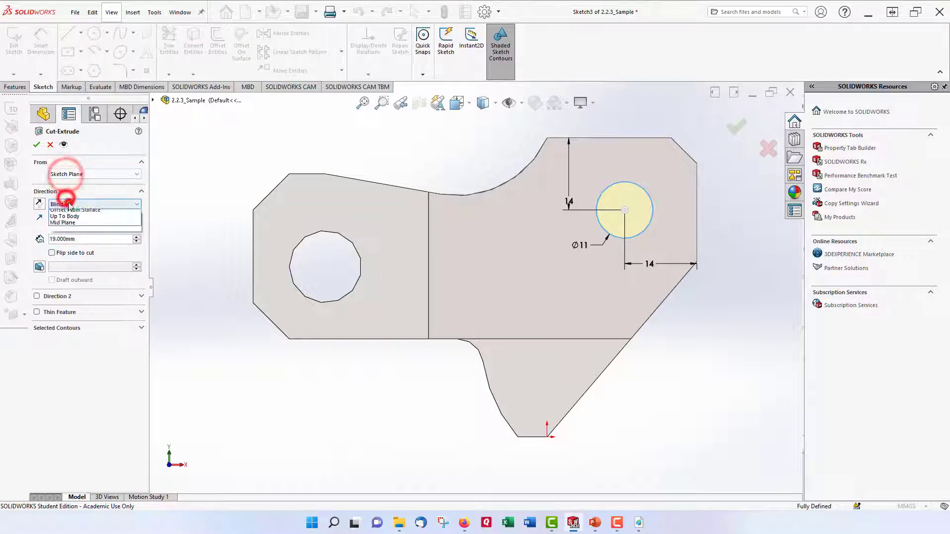
left_click(67, 214)
left_click(35, 144)
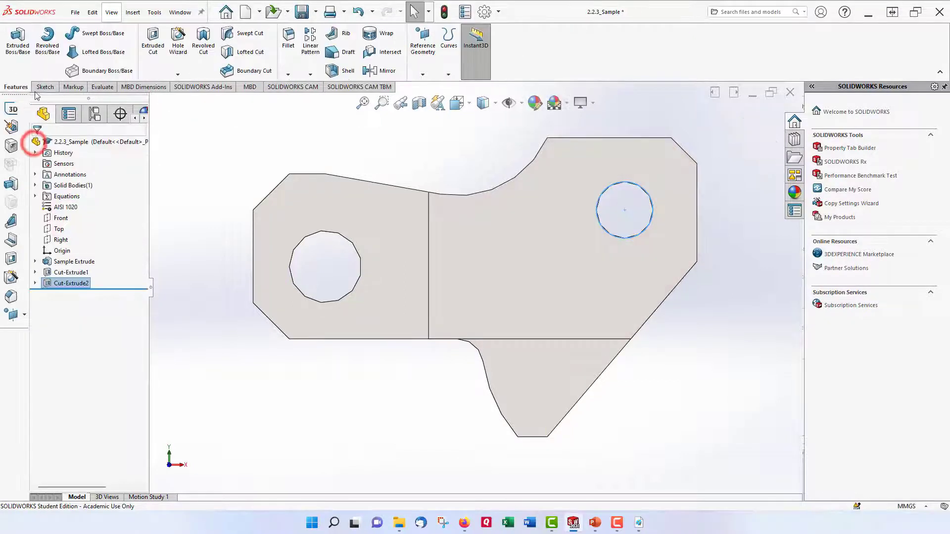
scroll(346, 267, "up", 3)
middle_click_drag(346, 267, 355, 263)
left_click(329, 191)
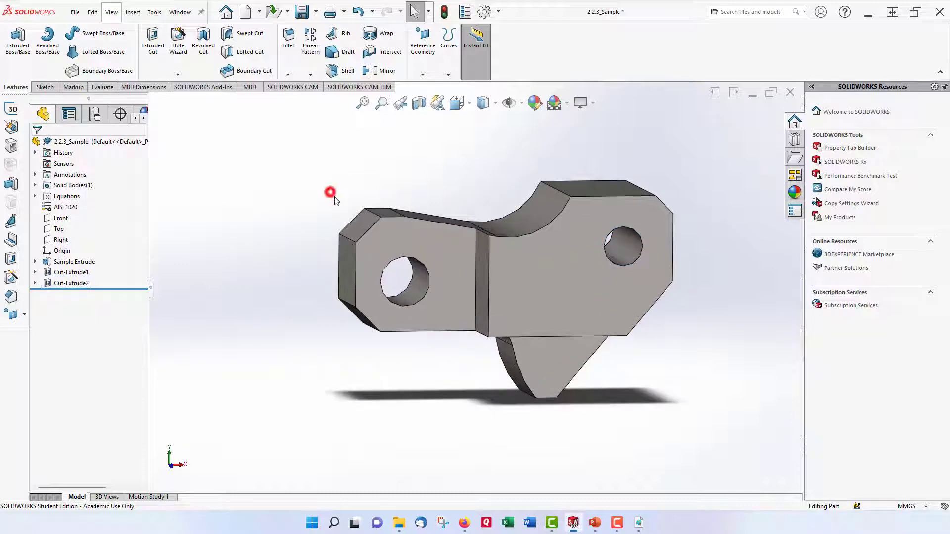
Switch to 2.2.3_PartMods.pdf in Adobe Acrobat and examine the top view's dimensions for the slot between the right-hand lugs.
scroll(502, 319, "down", 2)
left_click(640, 522)
scroll(452, 272, "down", 10)
scroll(452, 272, "up", 12)
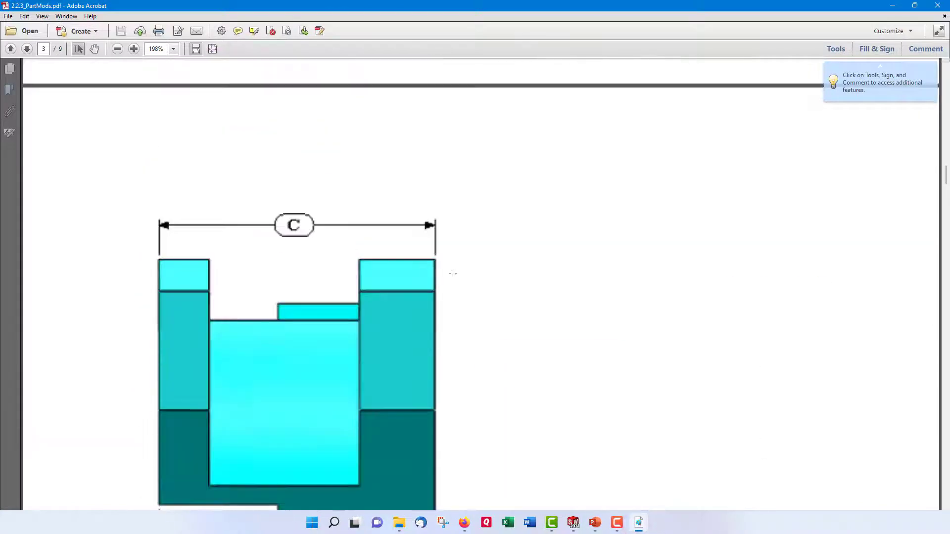
scroll(453, 273, "up", 5)
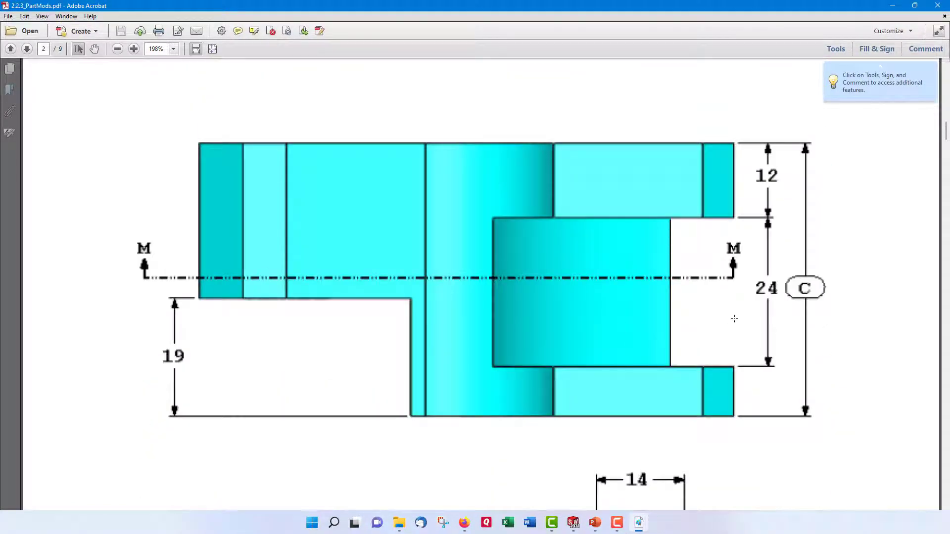
key("ctrl")
key("ctrl")
key("ctrl")
key("ctrl")
key("ctrl")
key("ctrl")
key("ctrl")
key("ctrl")
Examine Section M-M on page 3 for the slot's arc radius, centre and height, and return to SOLIDWORKS.
scroll(623, 333, "down", 15)
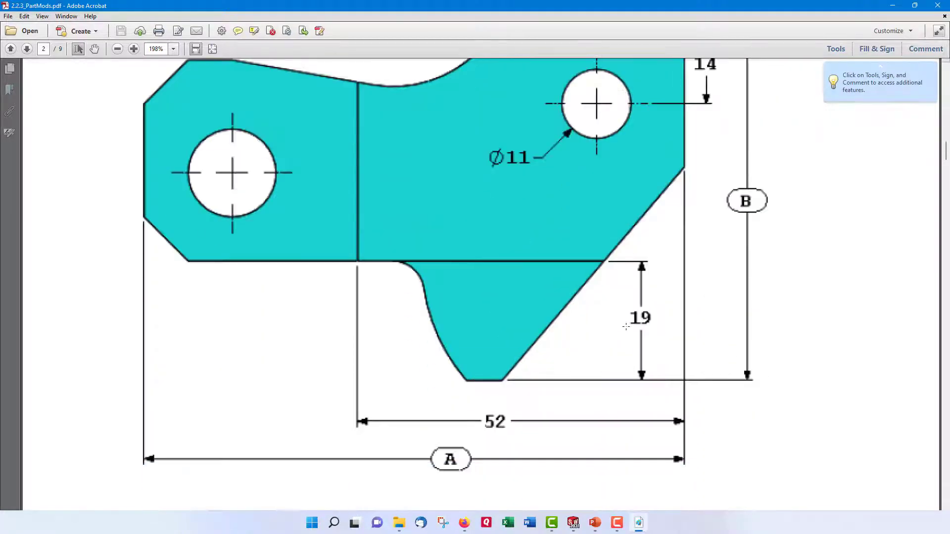
scroll(626, 329, "down", 15)
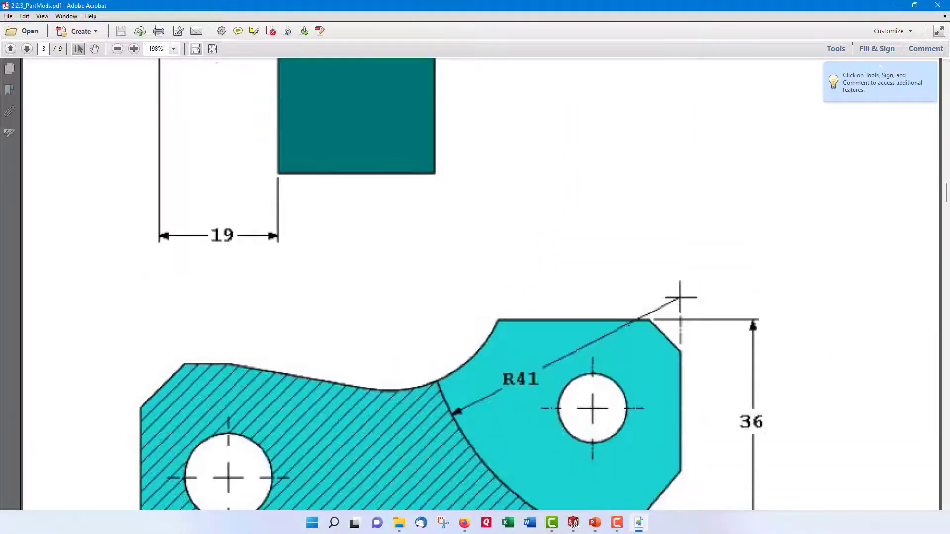
scroll(626, 325, "down", 2)
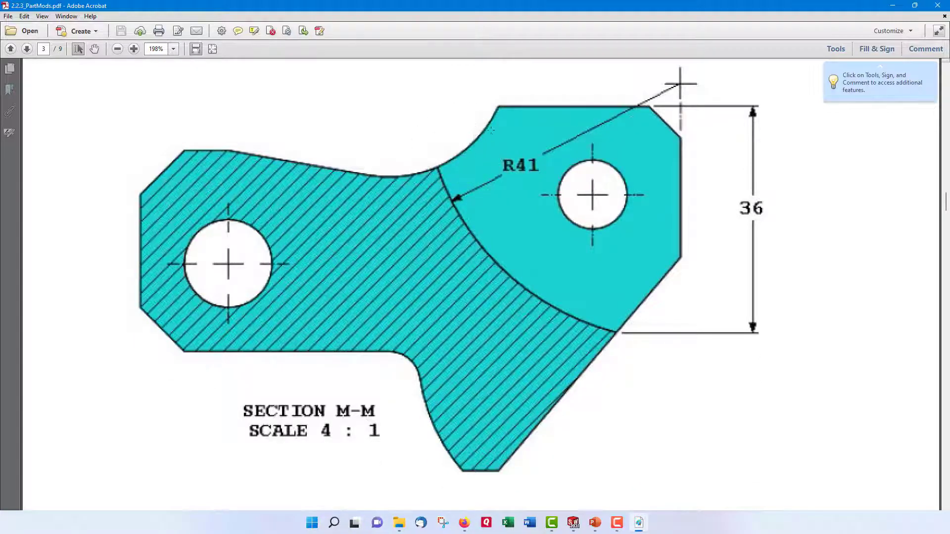
key("ctrl")
key("ctrl")
key("ctrl")
left_click(573, 525)
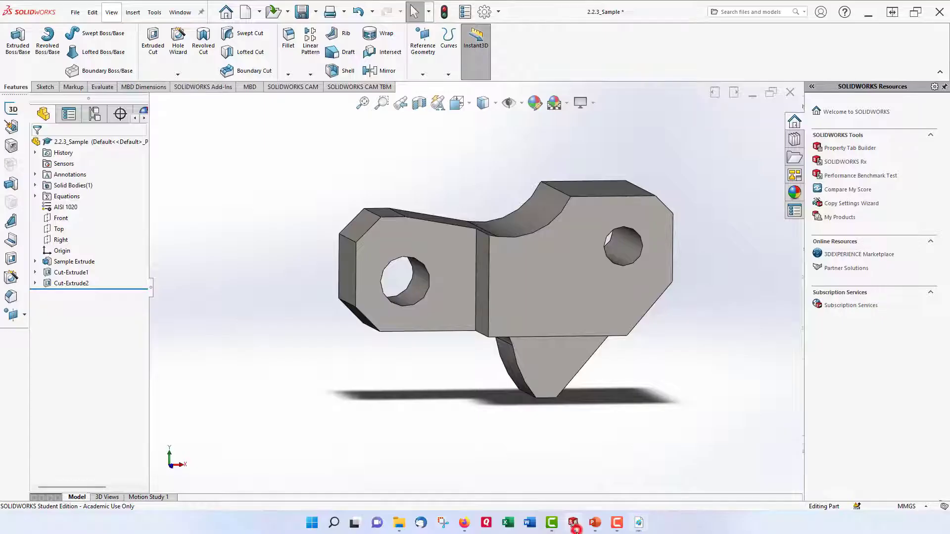
Start a sketch on the Front plane and convert the right lug's concave arc, top, chamfer, right vertical and slanted edges into sketch entities.
left_click(64, 219)
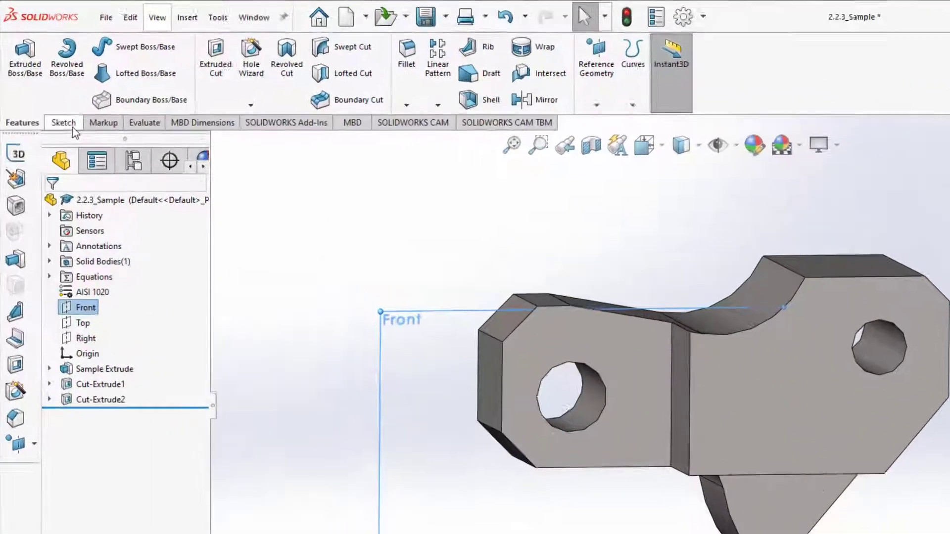
left_click(52, 88)
left_click(28, 80)
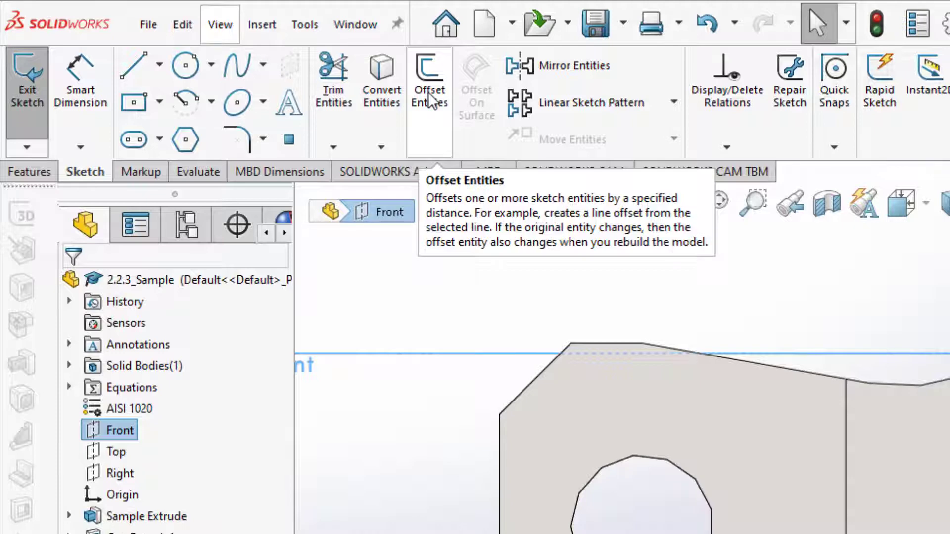
left_click(383, 96)
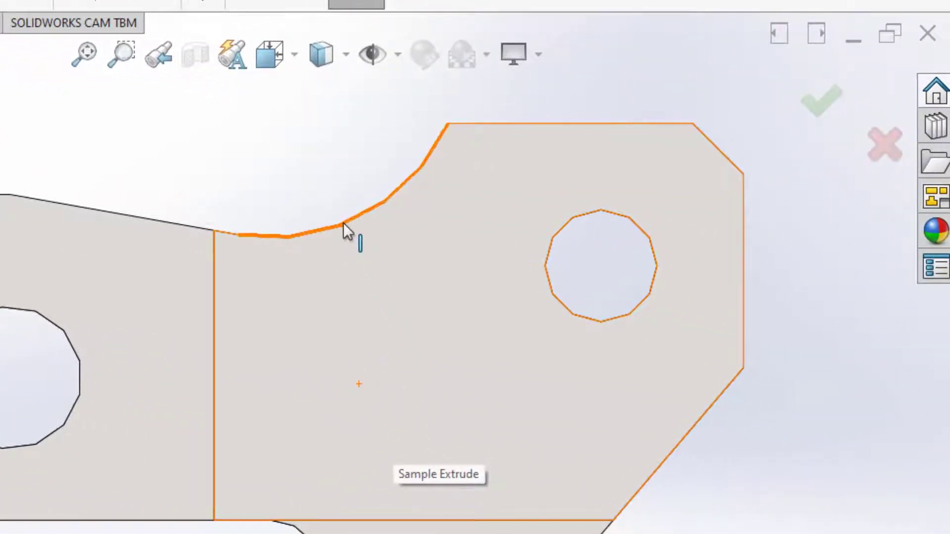
left_click(344, 223)
left_click(480, 123)
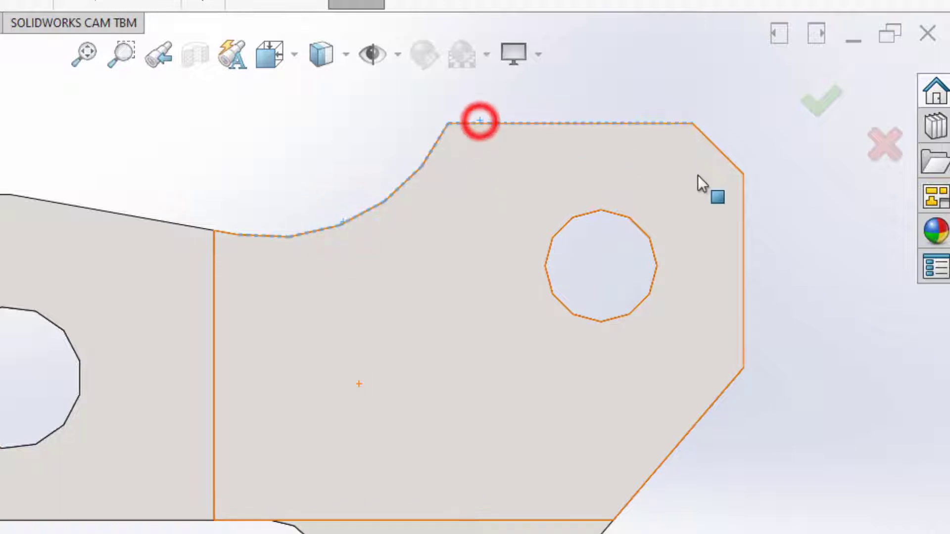
left_click(722, 158)
left_click(745, 274)
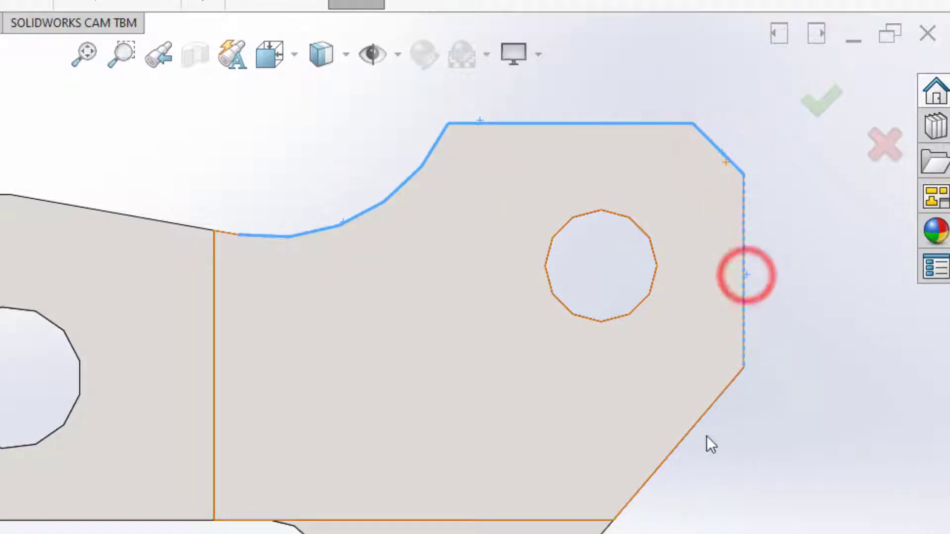
left_click(681, 440)
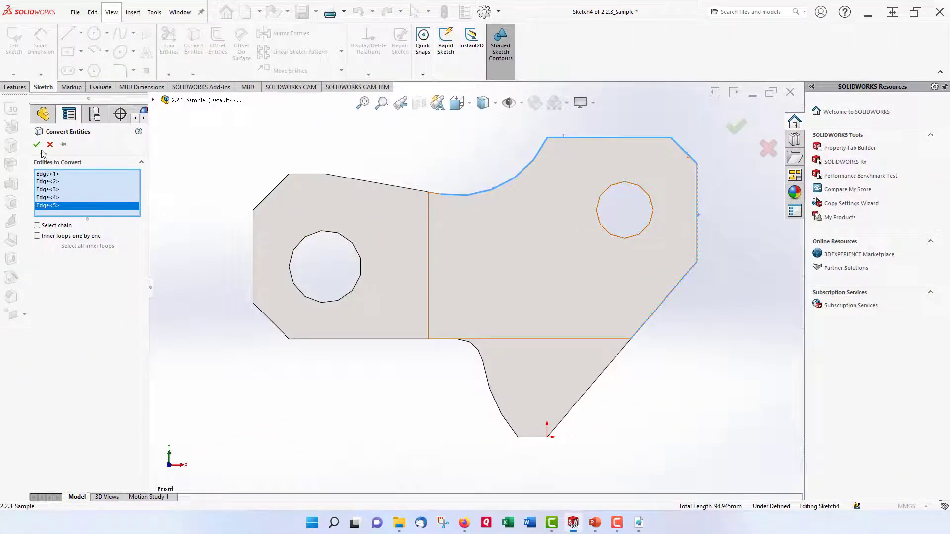
left_click(36, 145)
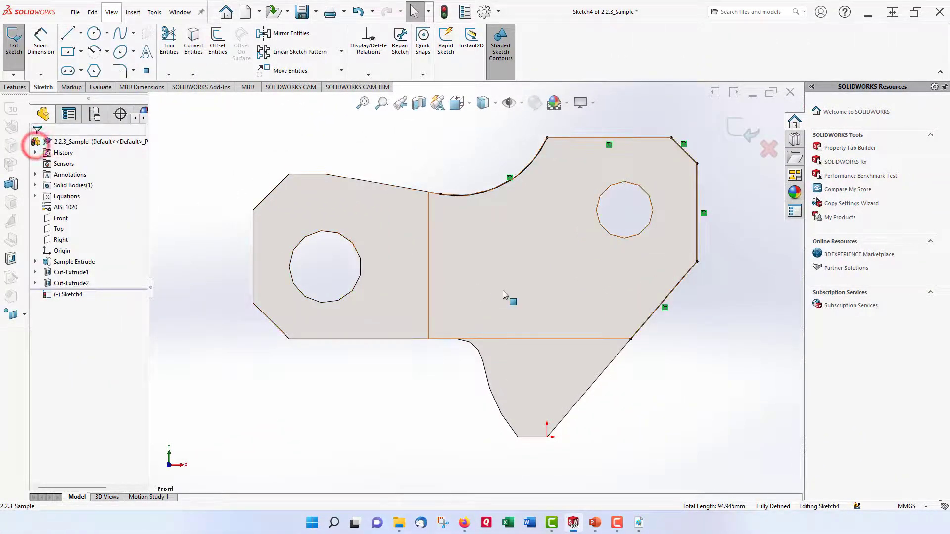
Sketch a centerpoint arc of about 43 mm radius centred above the right vertical edge, running from the slanted edge to the concave arc.
left_click(94, 51)
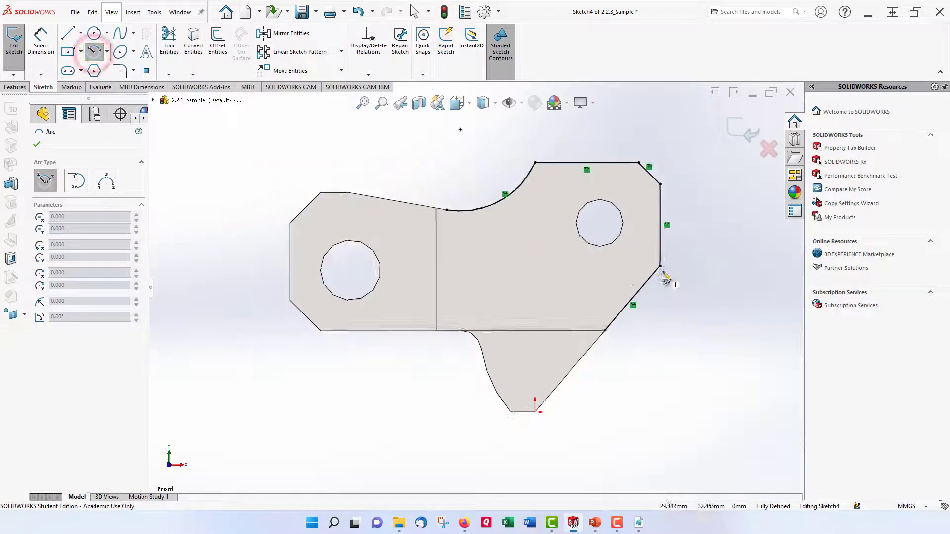
scroll(663, 276, "up", 4)
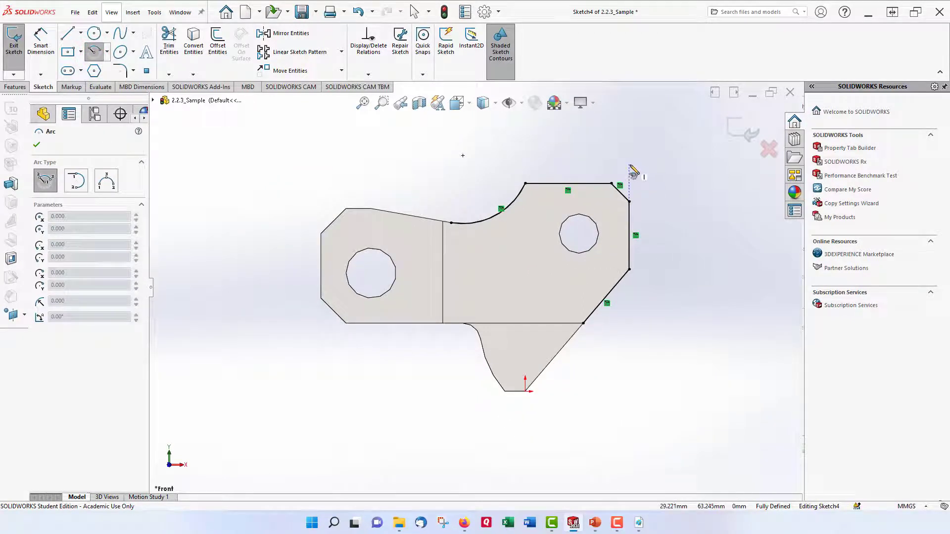
left_click(628, 163)
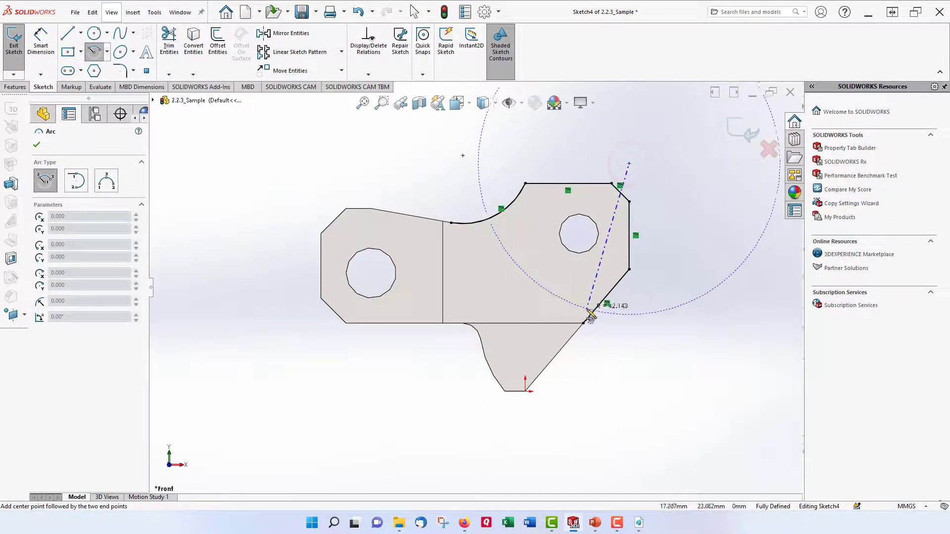
left_click(589, 315)
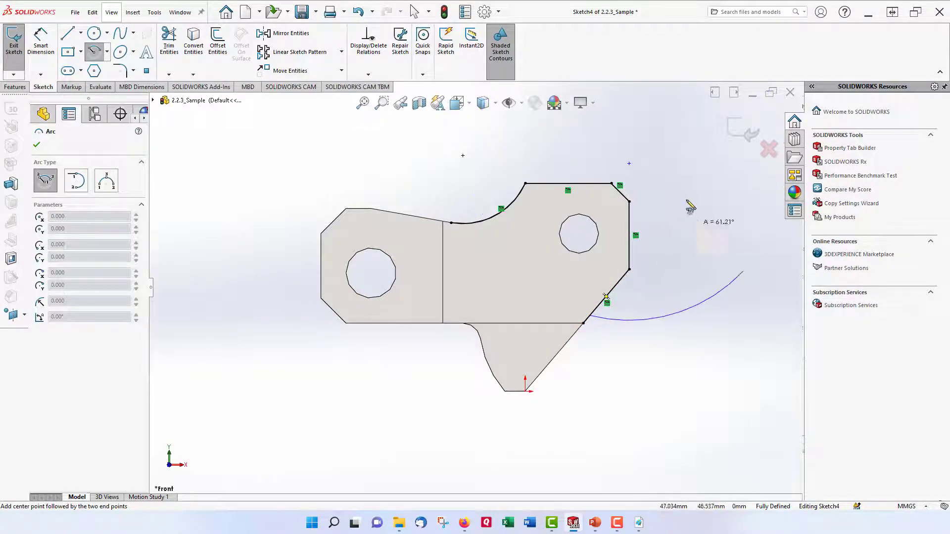
left_click(484, 222)
right_click(483, 220)
left_click(510, 228)
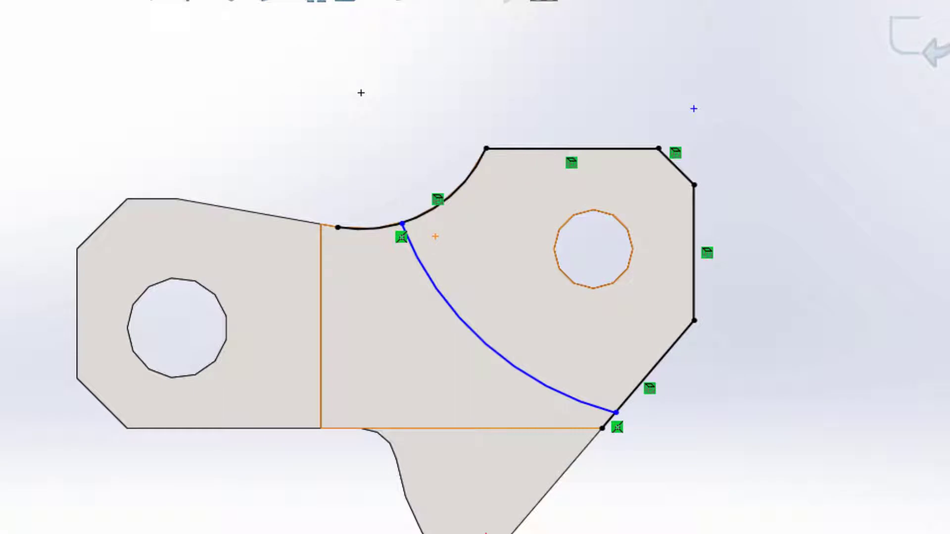
Dimension the new arc's radius at 41 mm.
left_click(509, 358)
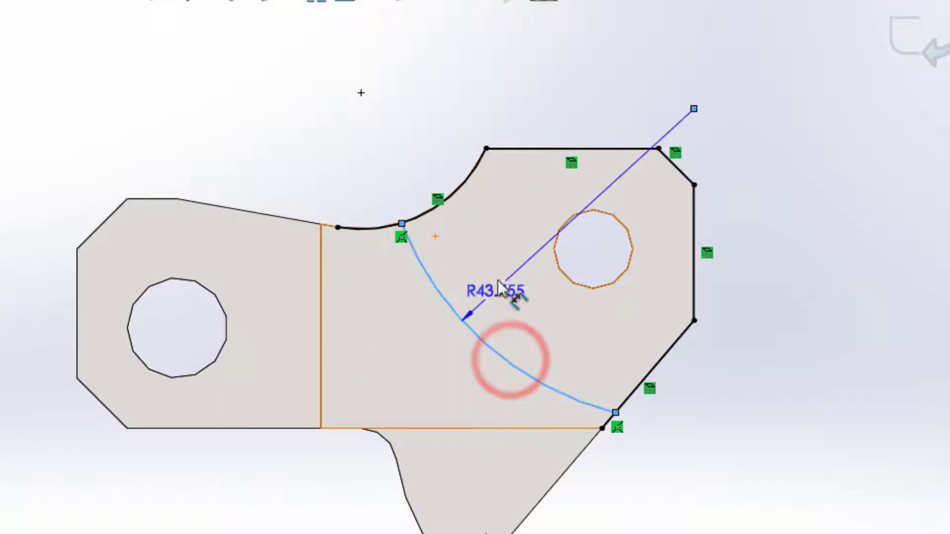
left_click(497, 275)
type("41")
key("Return")
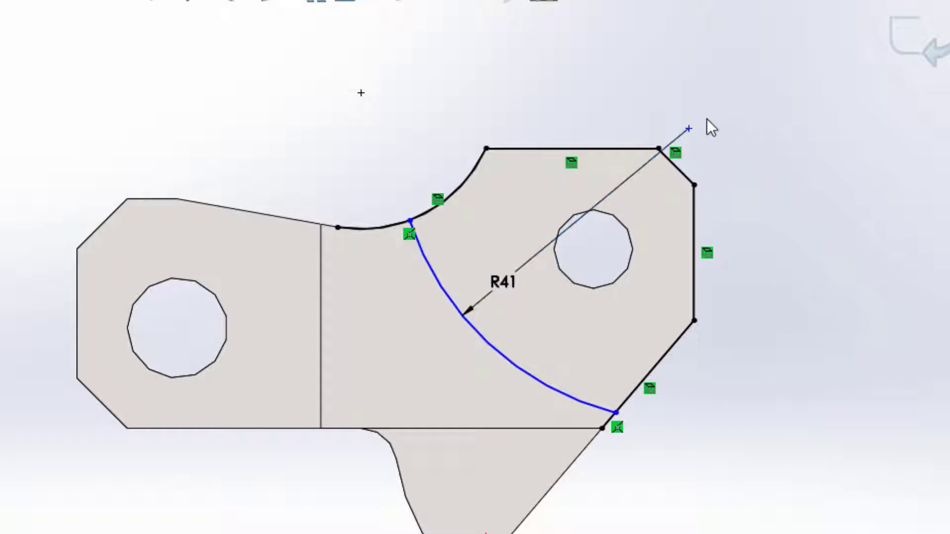
Make the arc's centre point coincident with the converted right vertical edge.
left_click(689, 128)
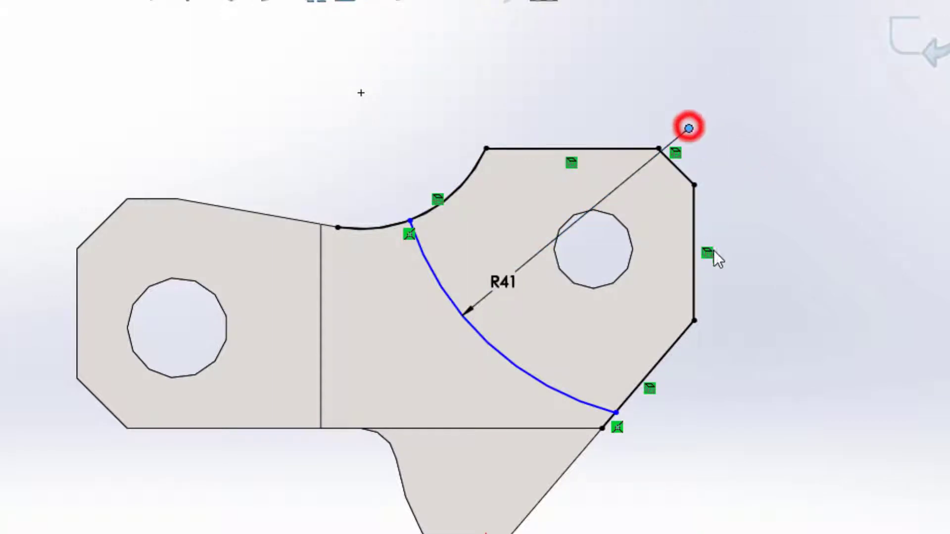
left_click(693, 215)
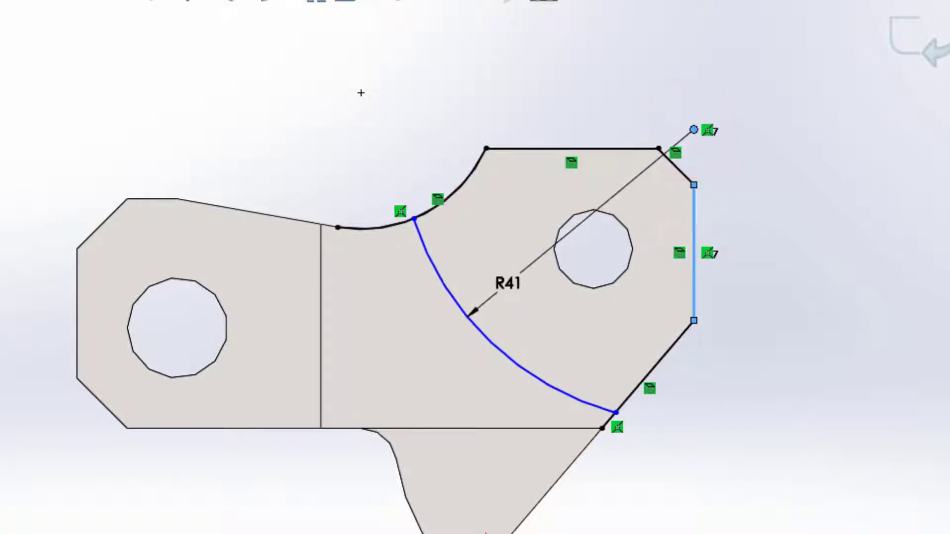
key("Escape")
left_click(11, 94)
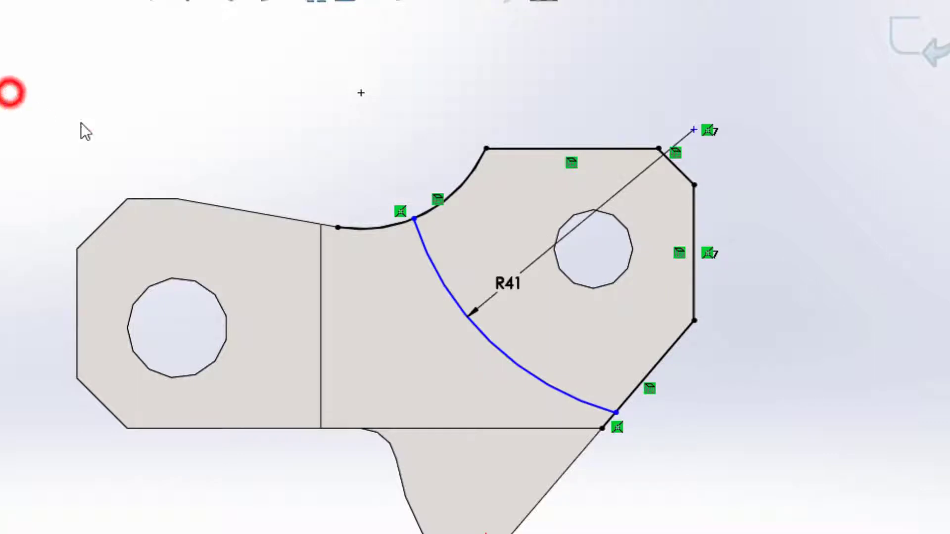
Dimension the vertical distance from the lug's top edge to the arc's lower endpoint at 36 mm.
scroll(622, 422, "down", 3)
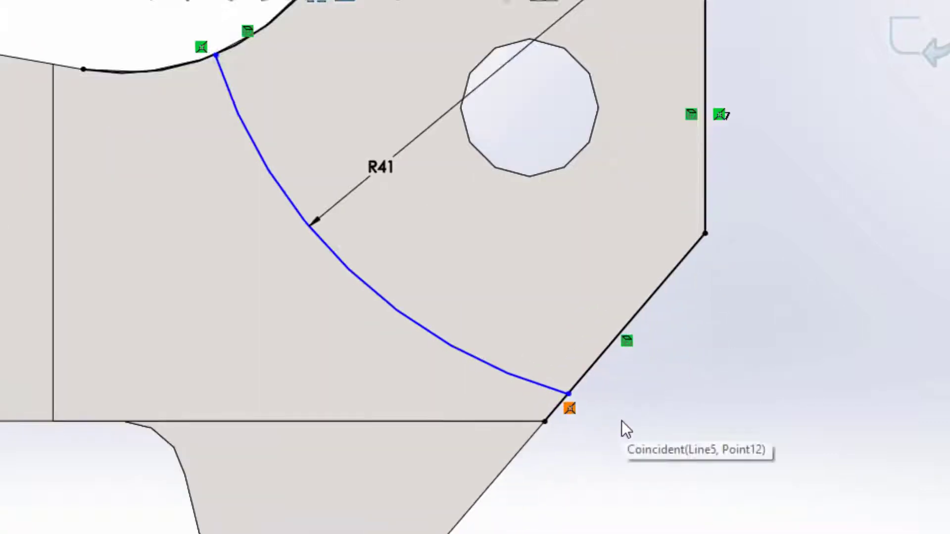
scroll(514, 195, "up", 2)
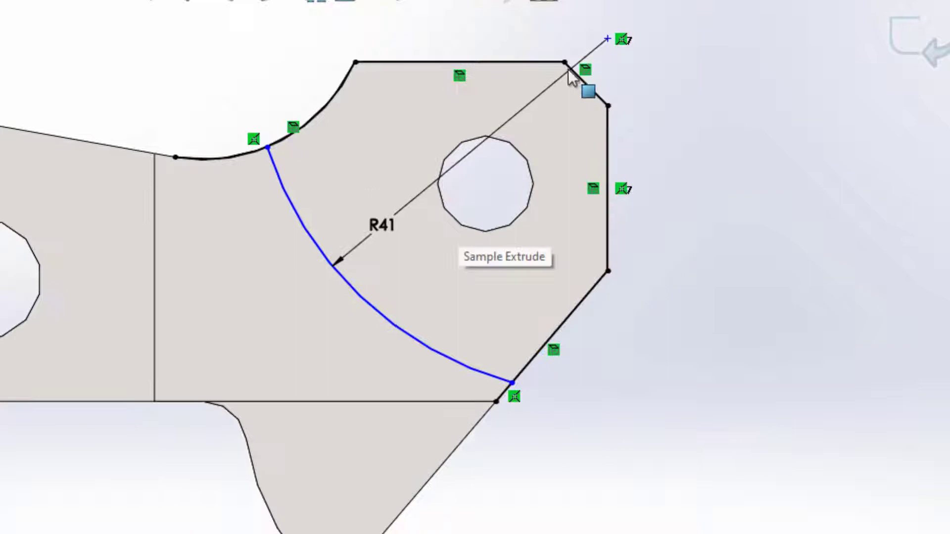
left_click(608, 40)
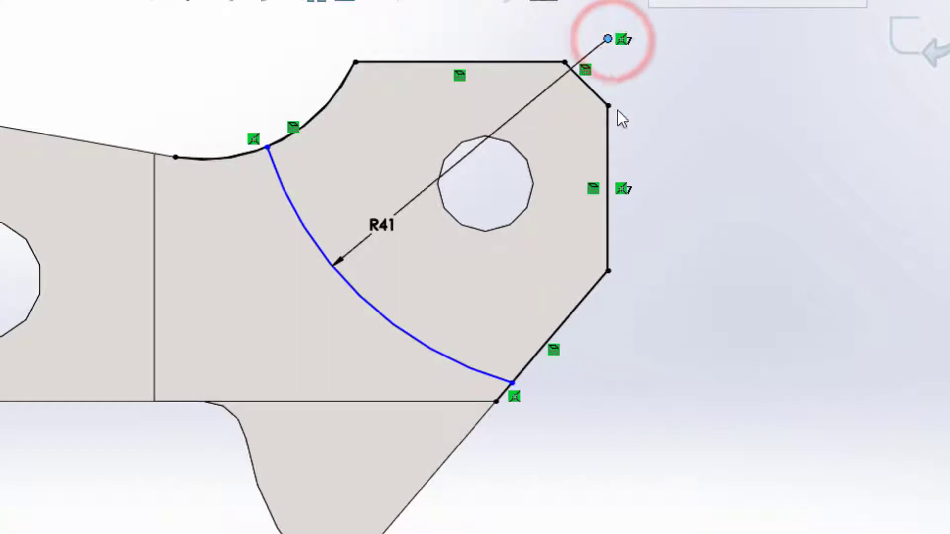
left_click(491, 62)
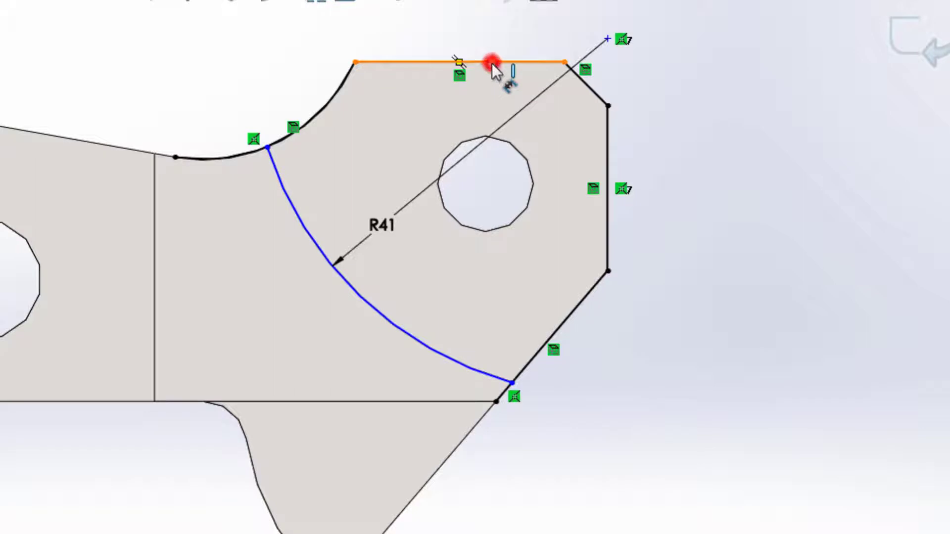
left_click(511, 381)
left_click(689, 304)
type("3")
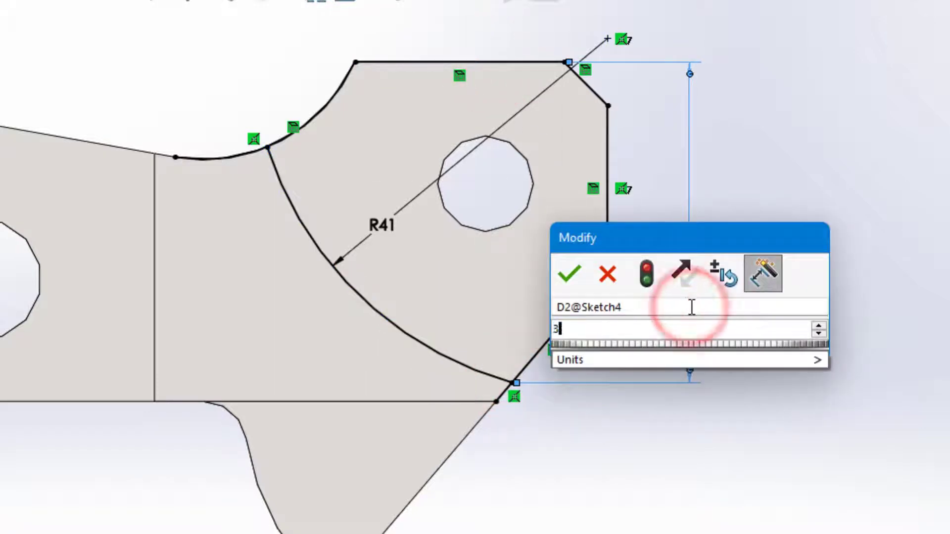
type("6")
key("Return")
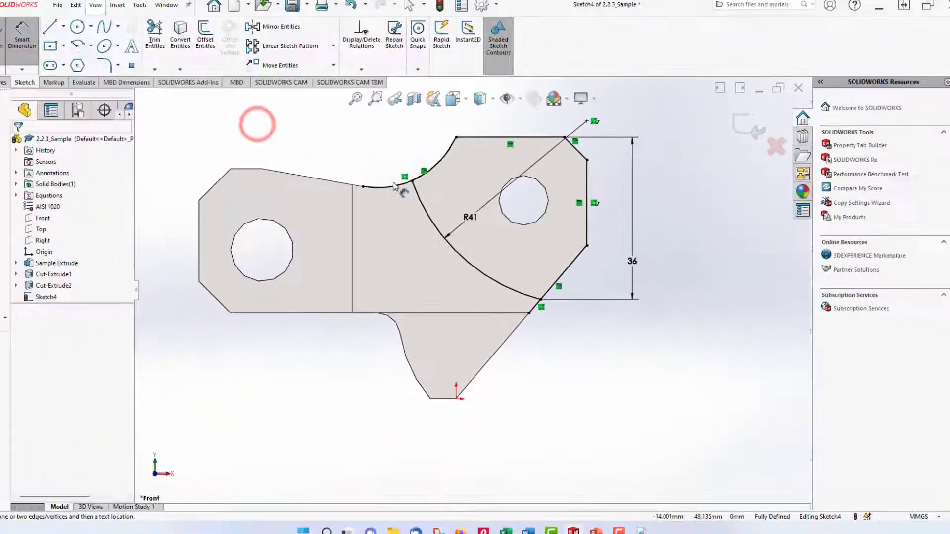
Power-trim the concave arc and the slanted line where they extend beyond the R41 arc, leaving one closed profile.
scroll(237, 190, "down", 5)
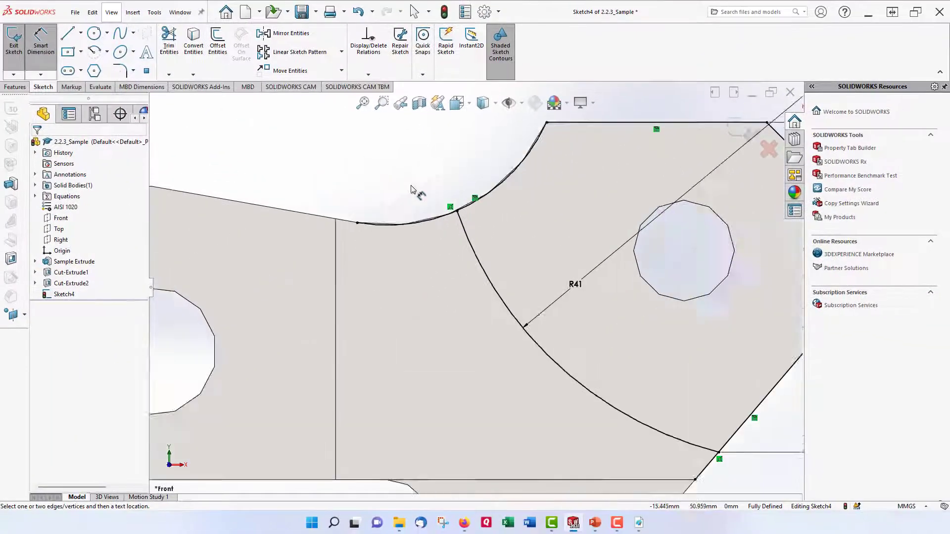
left_click(40, 41)
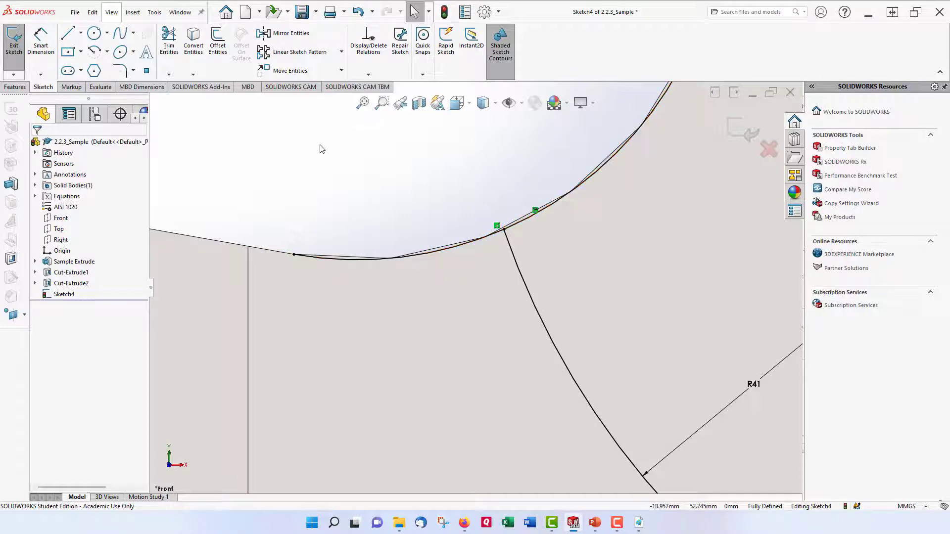
left_click(173, 51)
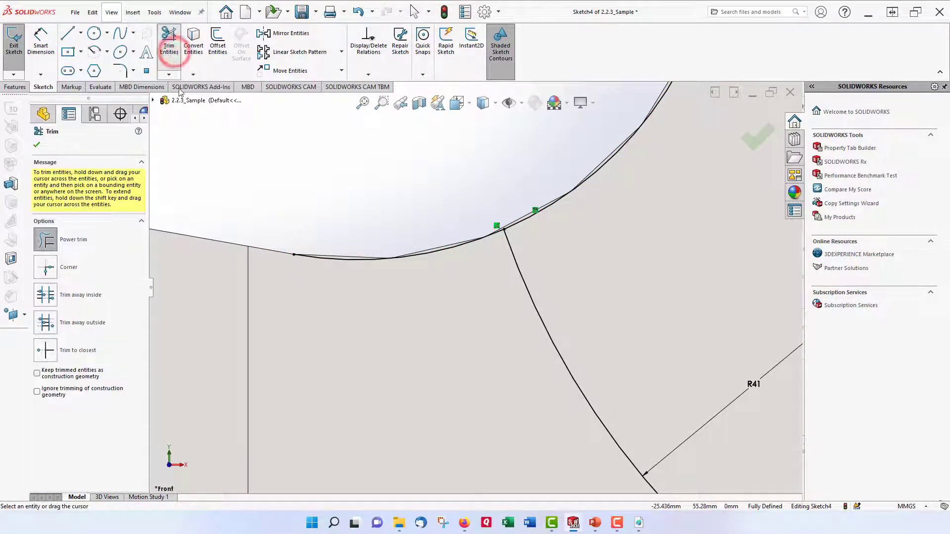
left_click_drag(413, 212, 440, 280)
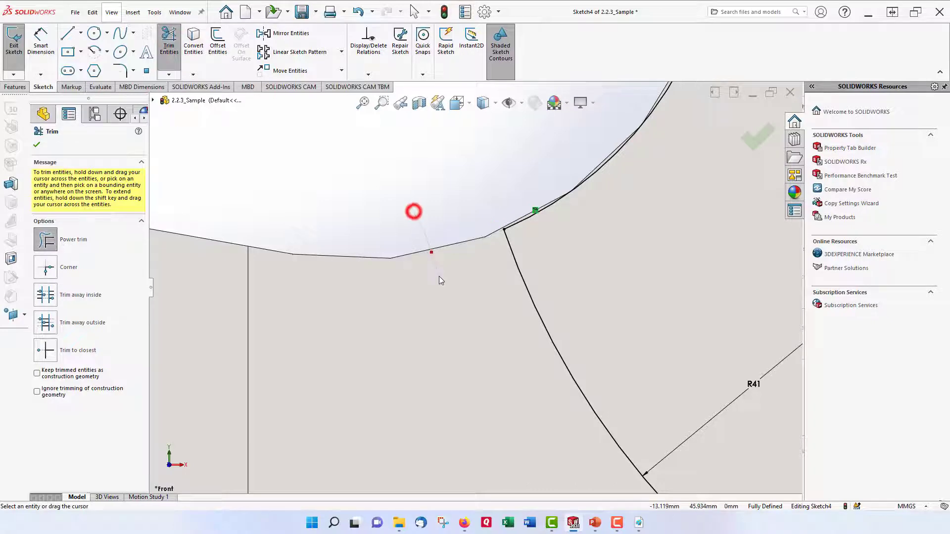
scroll(440, 278, "up", 10)
scroll(597, 369, "down", 7)
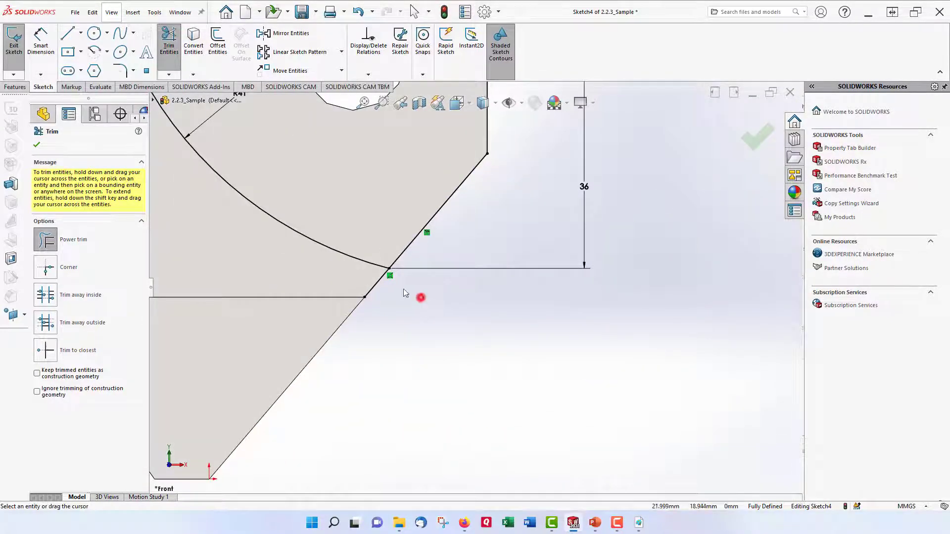
scroll(420, 297, "up", 6)
scroll(460, 226, "down", 2)
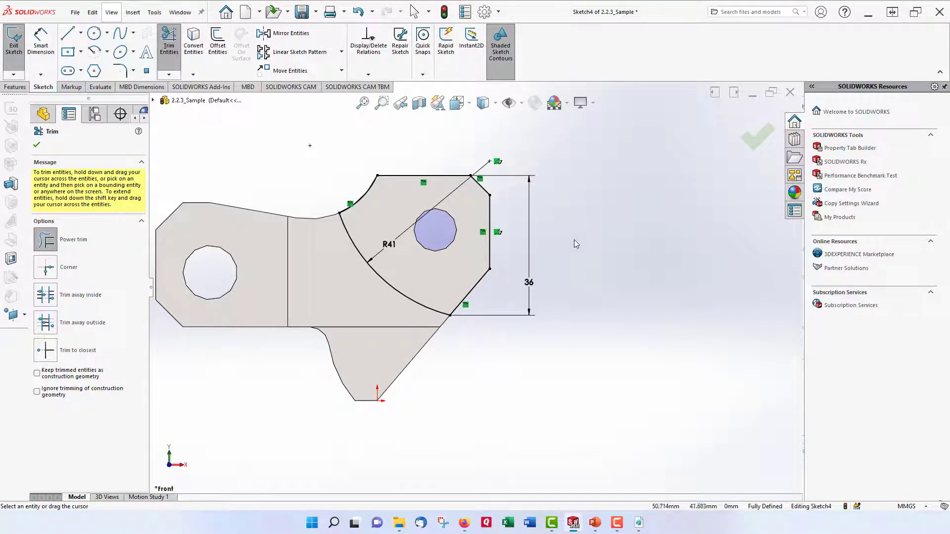
mouse_move(595, 245)
middle_mouse_down()
mouse_move(589, 275)
mouse_move(596, 245)
middle_mouse_up()
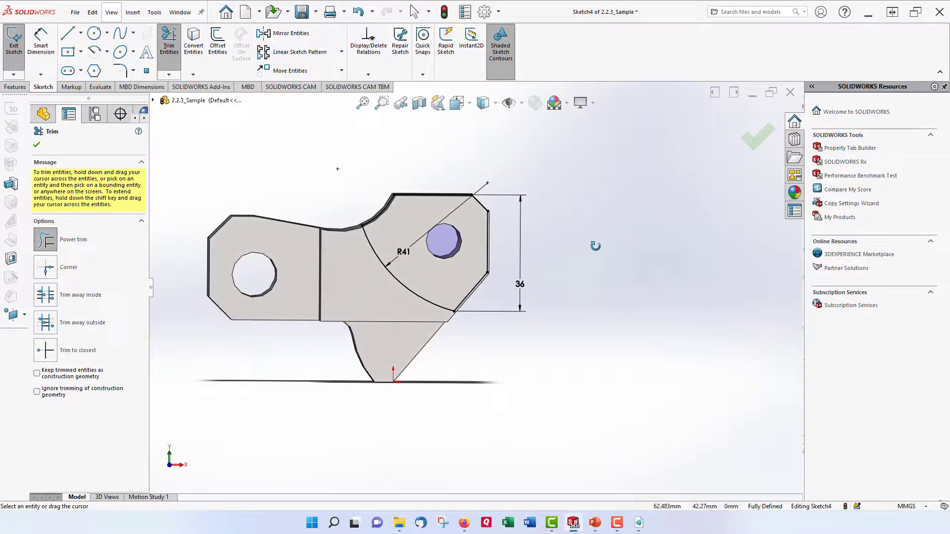
left_click(38, 145)
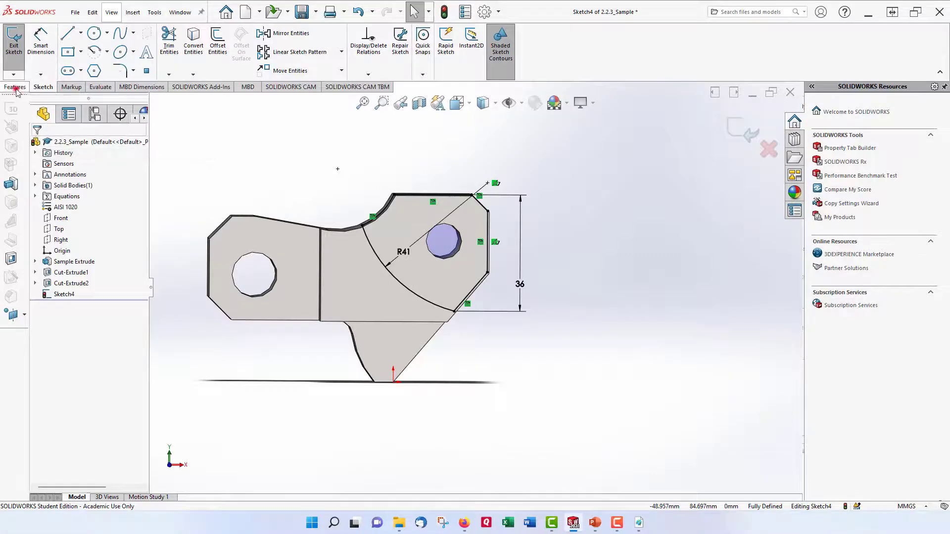
Start an Extruded Cut from the closed R41 profile sketch and inspect its preview through the right lug.
left_click(15, 87)
left_click(151, 54)
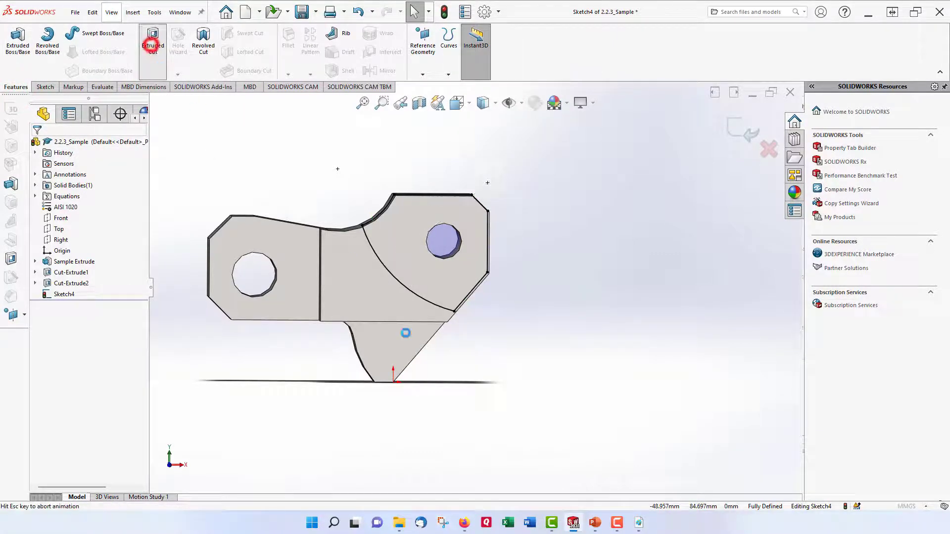
middle_click_drag(636, 340, 610, 381)
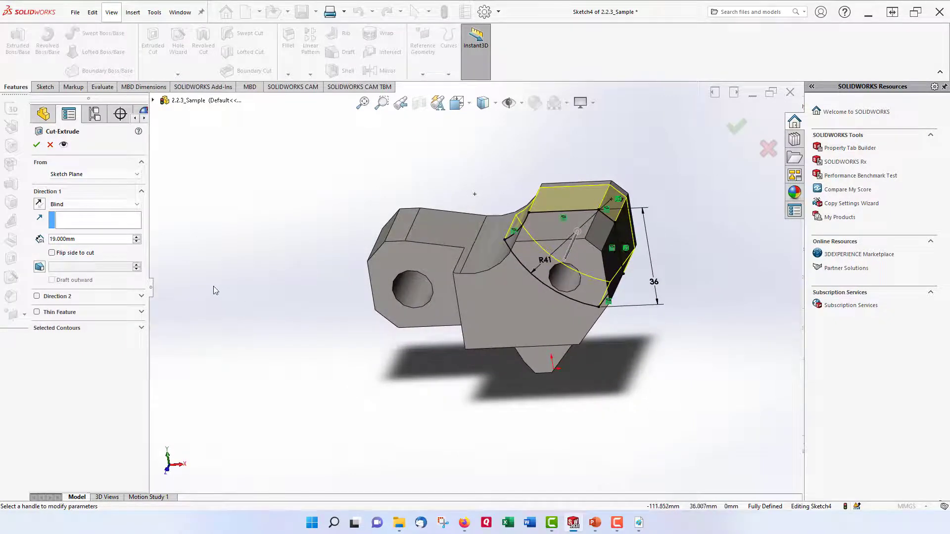
middle_click_drag(681, 266, 552, 260)
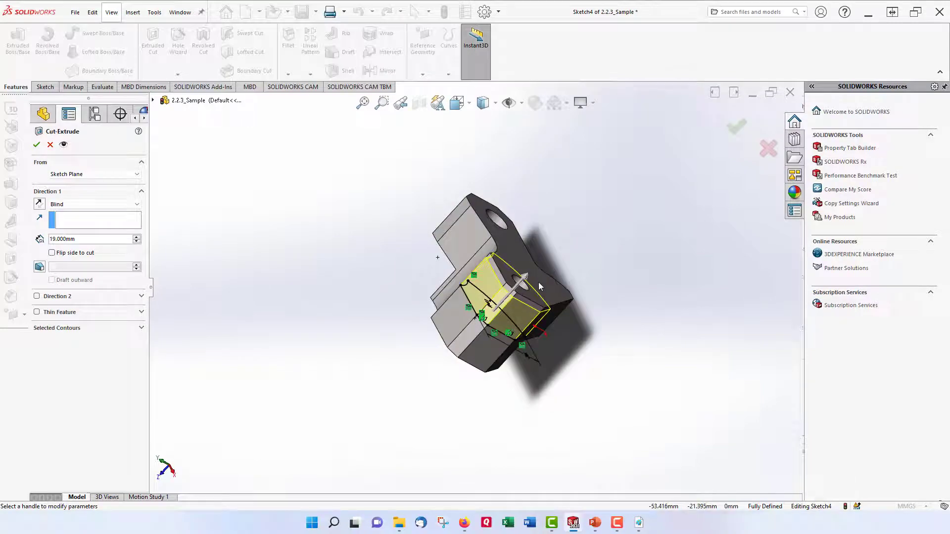
Check the slot's depth dimensions on the top view in the PartMods PDF in Adobe Acrobat, and return to SOLIDWORKS.
left_click(639, 522)
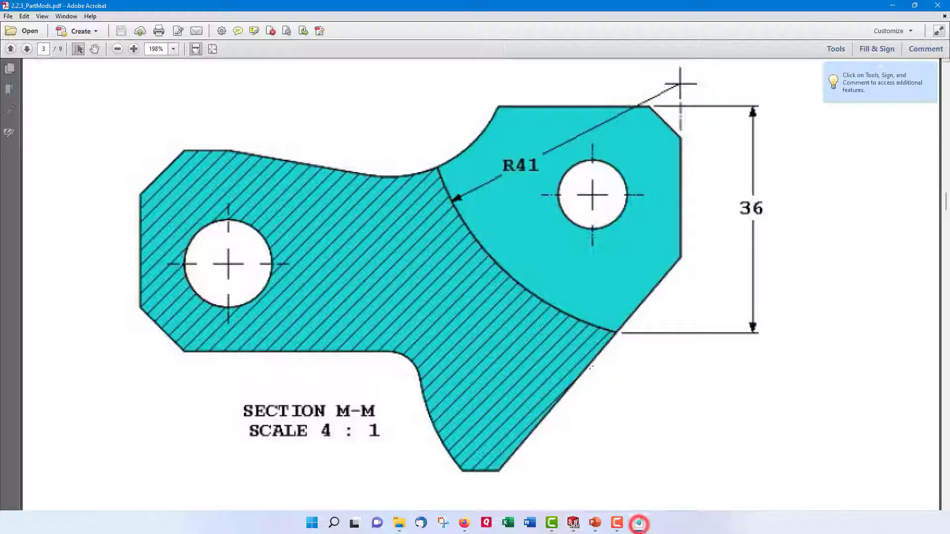
scroll(642, 310, "down", 10)
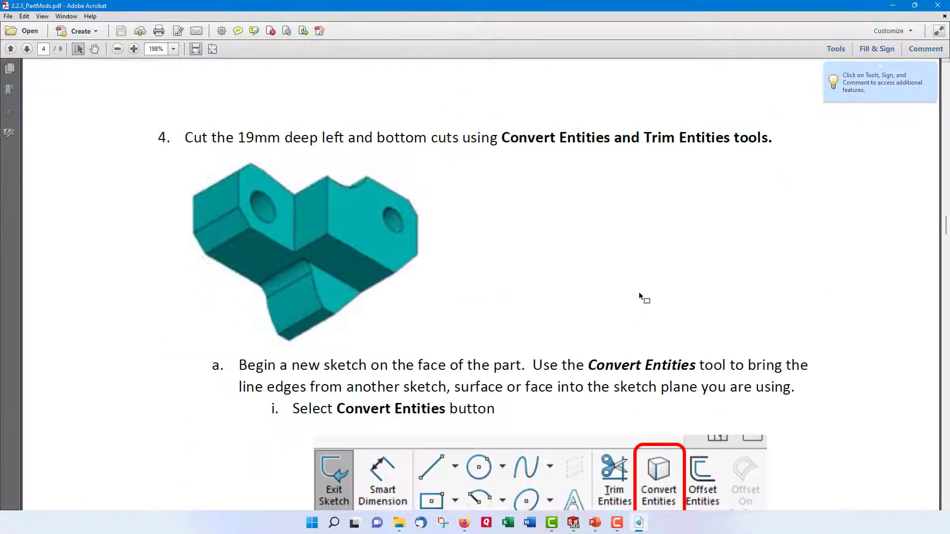
scroll(639, 289, "up", 20)
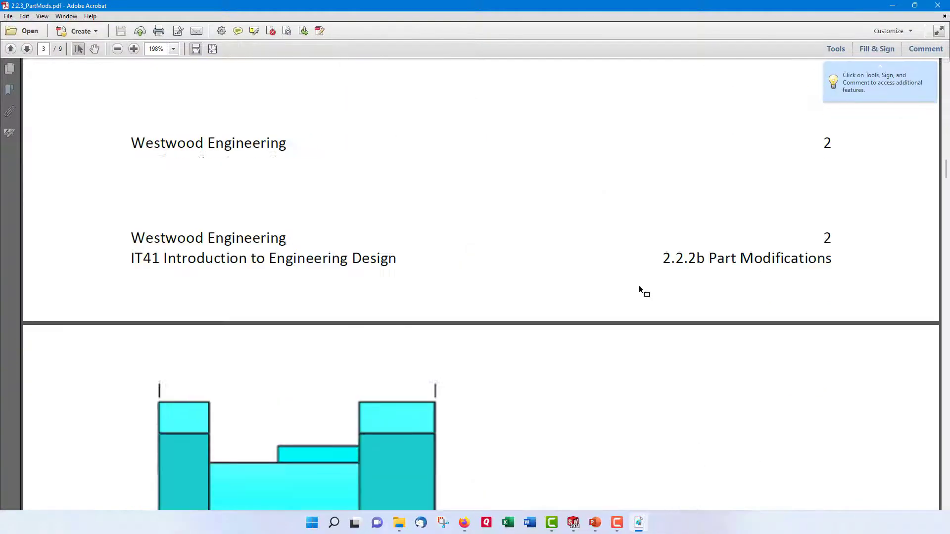
scroll(639, 285, "up", 10)
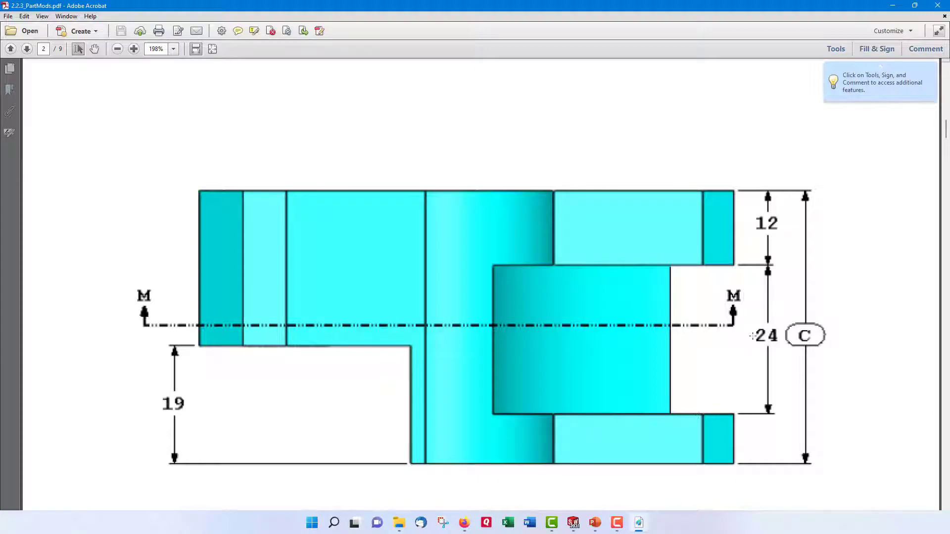
left_click(901, 8)
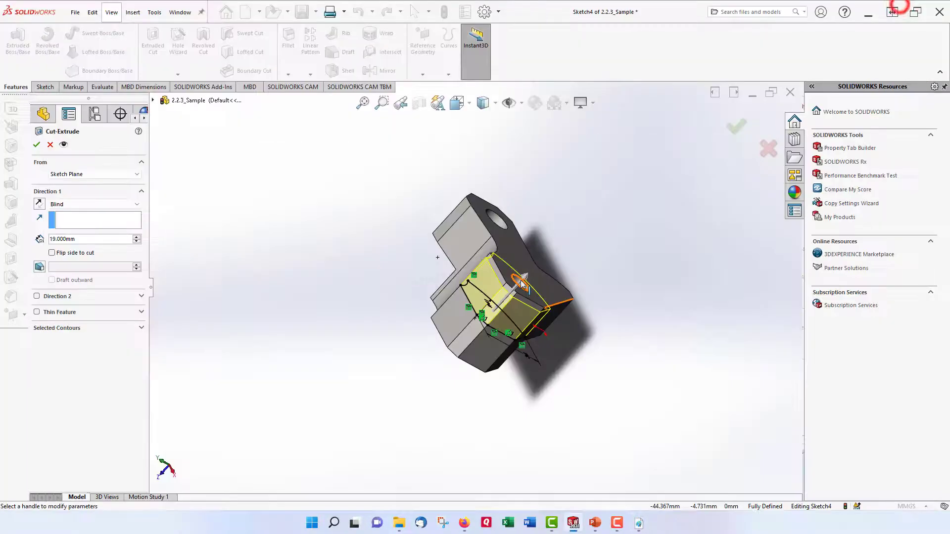
Set the cut's Direction 1 to Offset From Surface, 12 mm from the part's large back face.
left_click(69, 209)
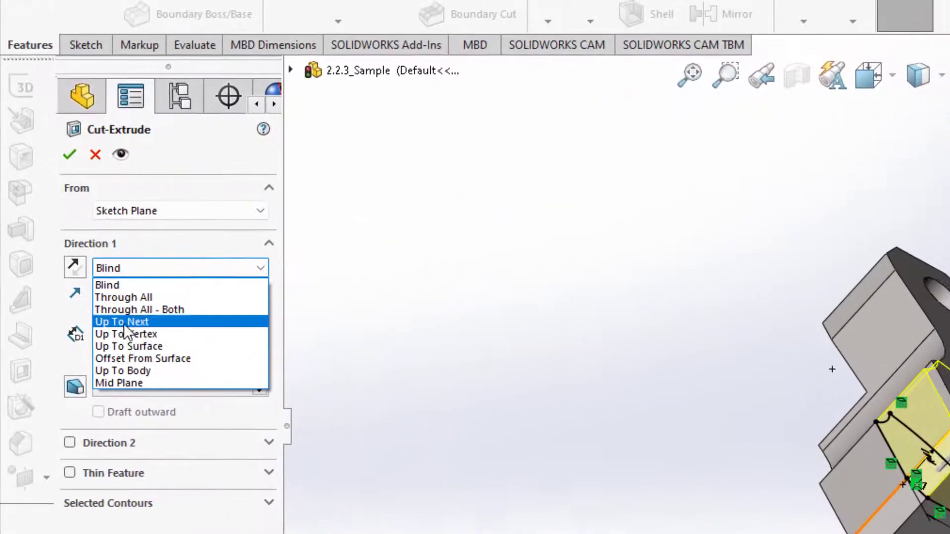
left_click(124, 360)
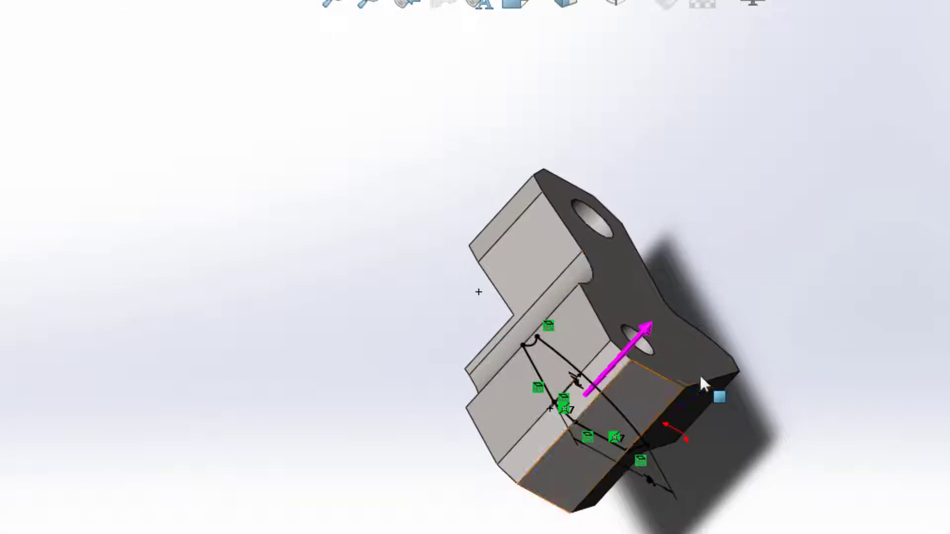
left_click(620, 287)
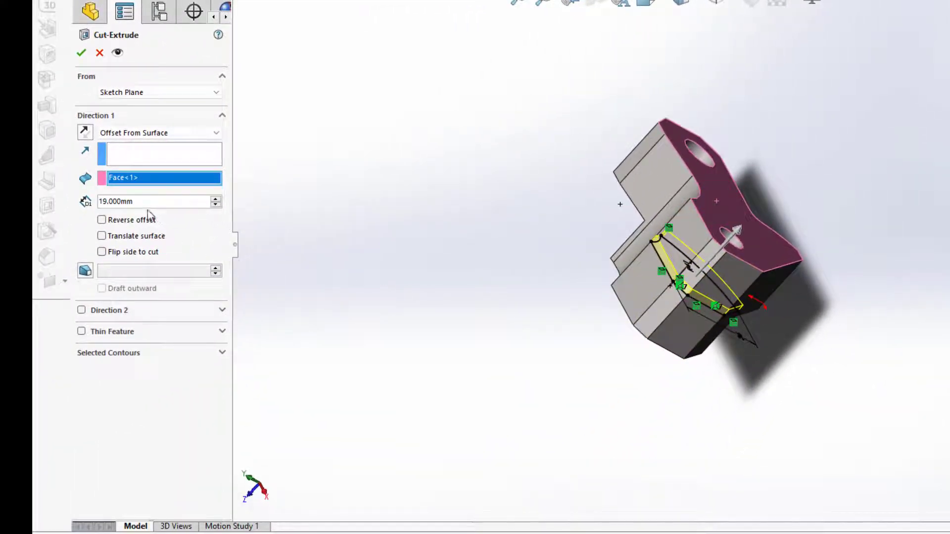
left_click(115, 200)
type("12")
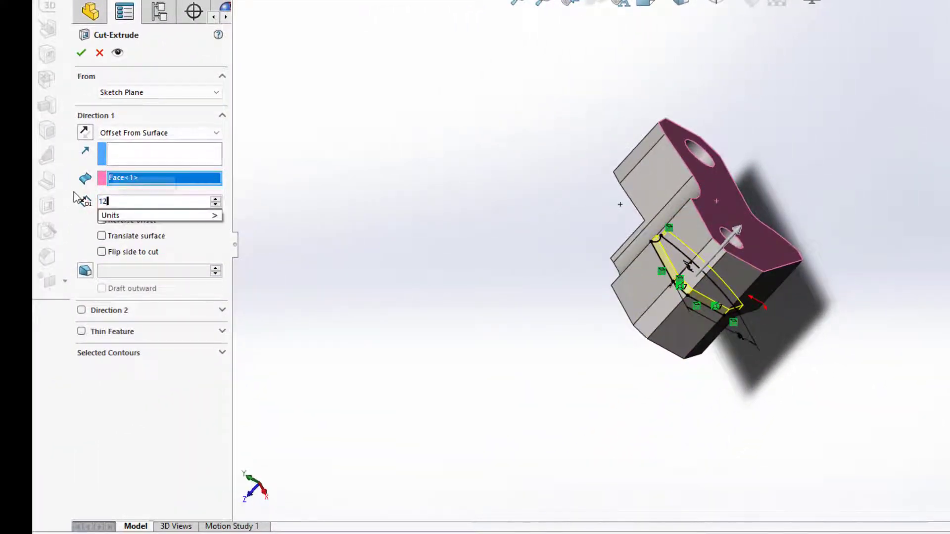
key("Return")
middle_click_drag(495, 292, 624, 252)
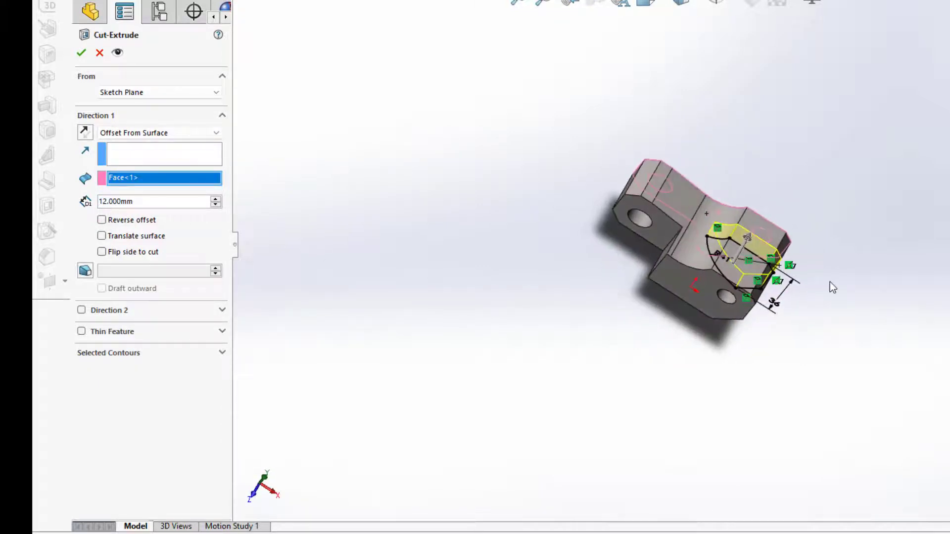
scroll(739, 257, "down", 5)
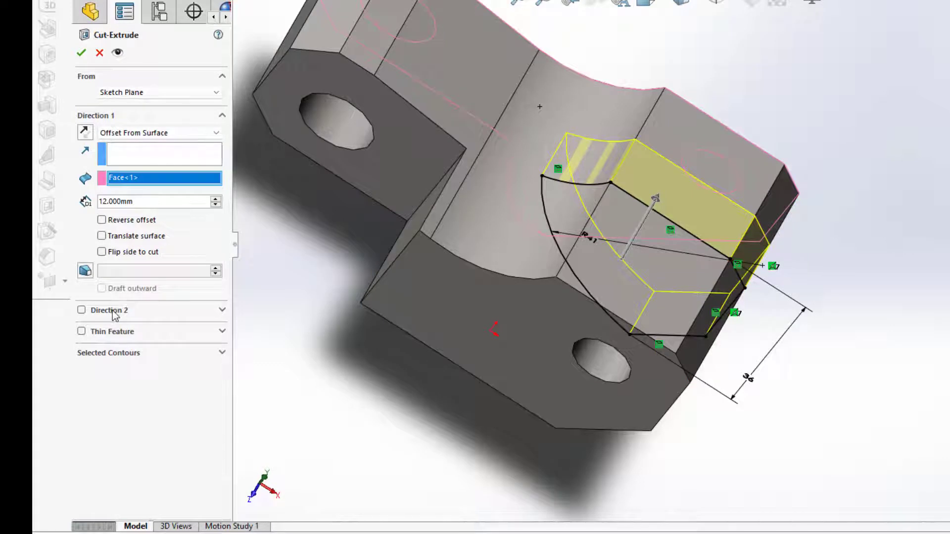
Enable Direction 2 as Offset From Surface, 36 mm from the same back face, and finish the slot cut.
left_click(81, 310)
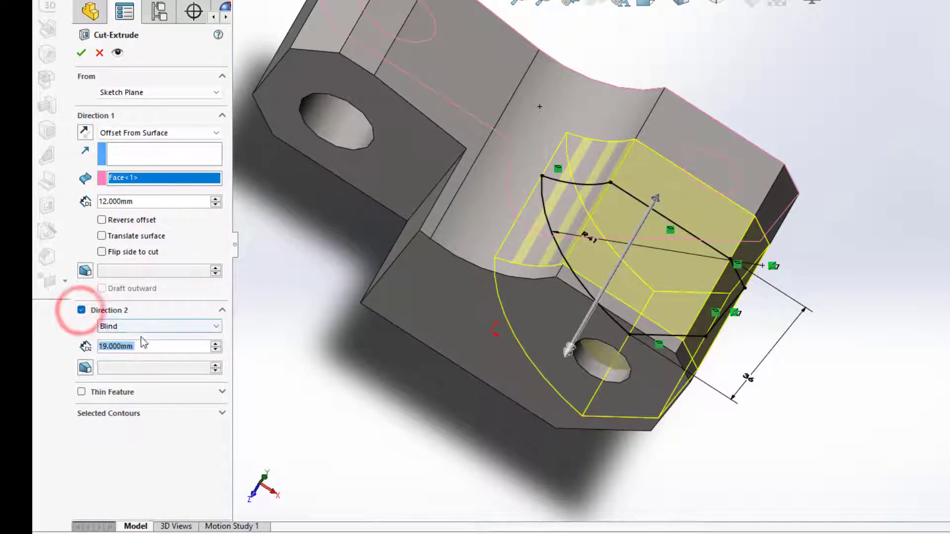
left_click(167, 326)
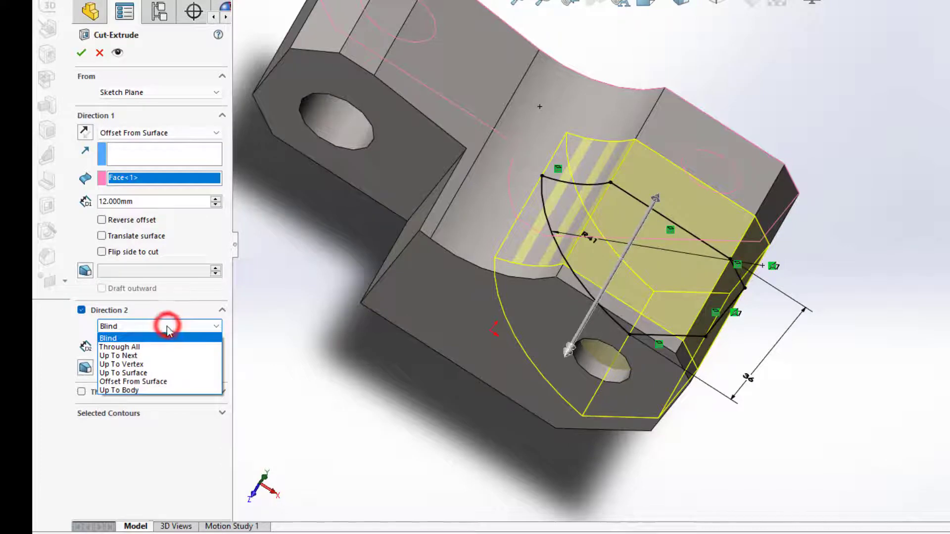
left_click(148, 381)
middle_click_drag(797, 247, 668, 205)
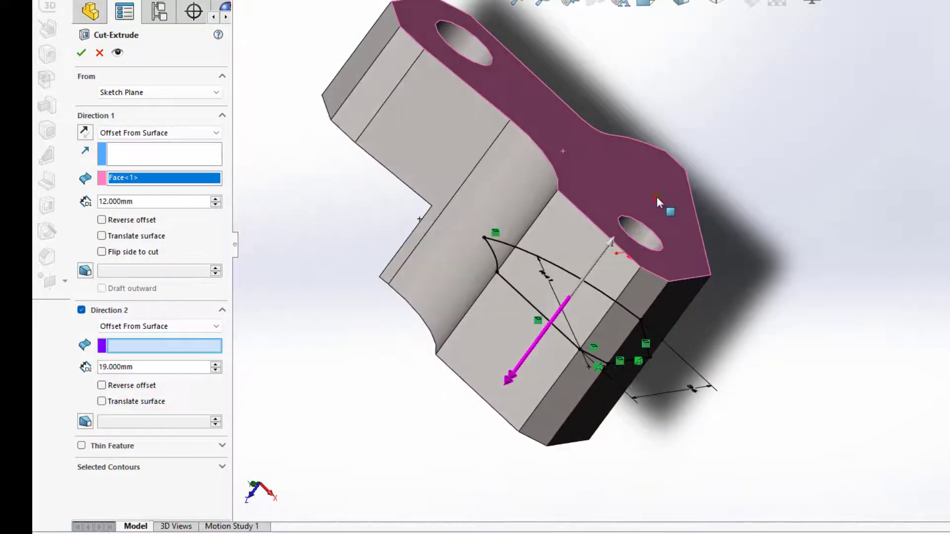
left_click(663, 206)
middle_click_drag(708, 271, 692, 208)
double_click(133, 367)
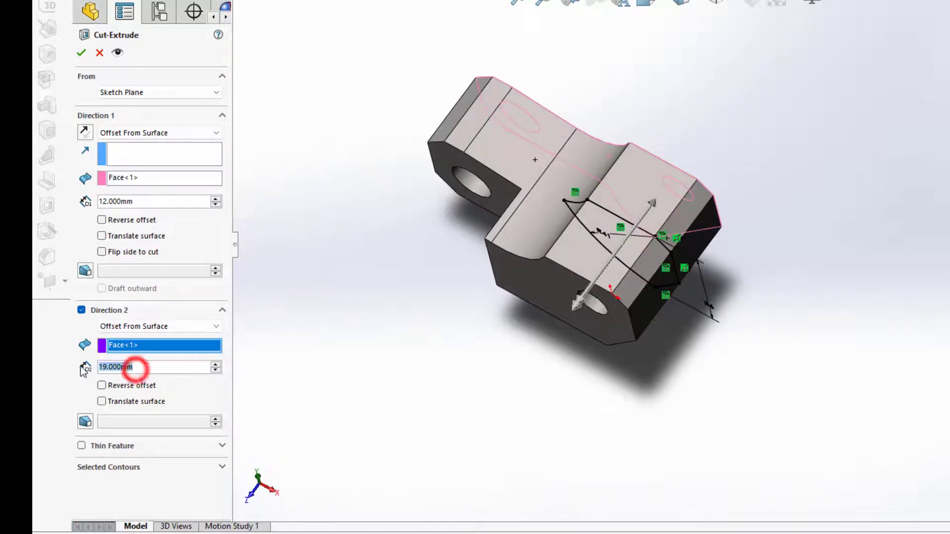
type("36")
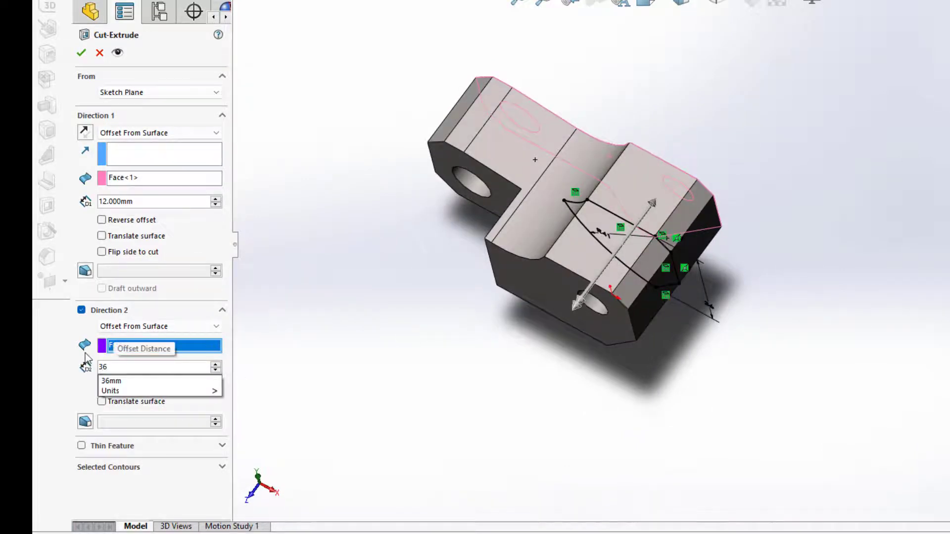
key("Tab")
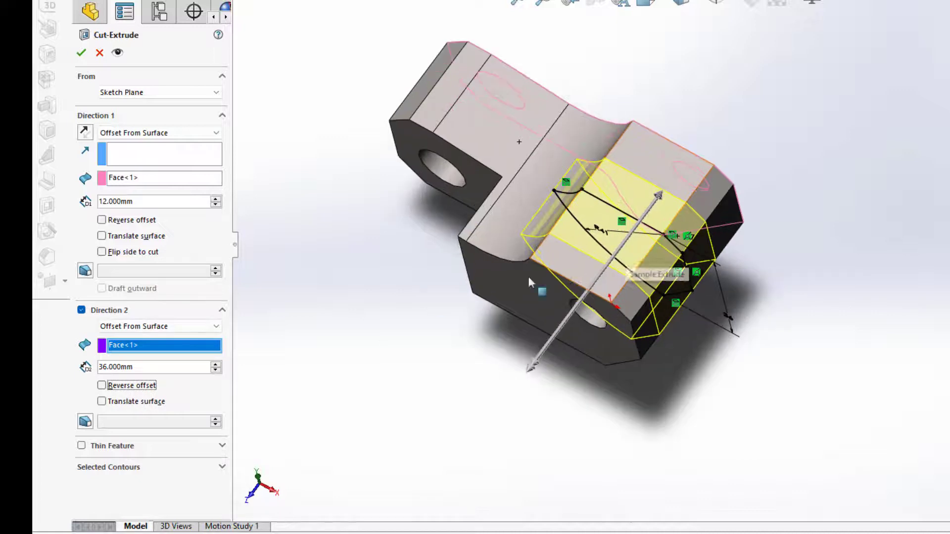
scroll(723, 341, "down", 2)
middle_click_drag(852, 318, 841, 349)
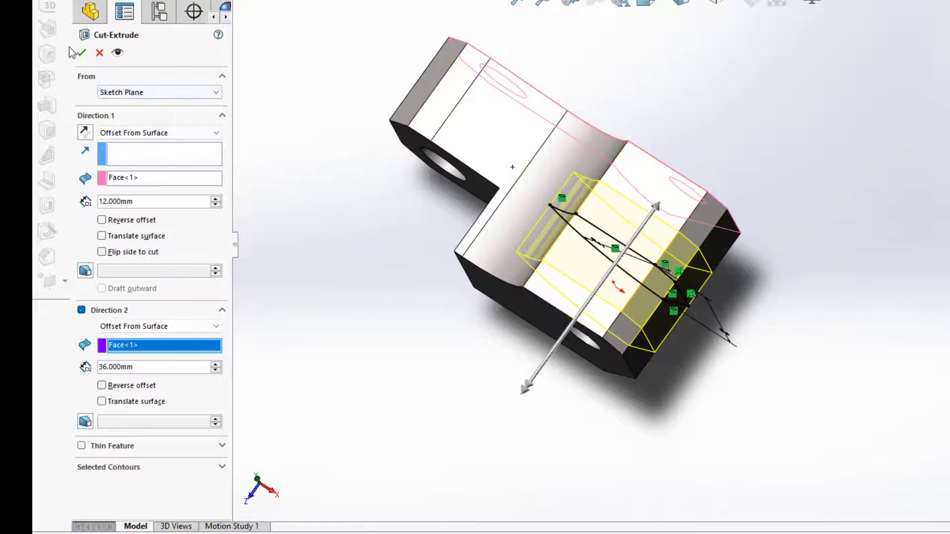
left_click(80, 52)
middle_click_drag(638, 313, 873, 255)
left_click(890, 257)
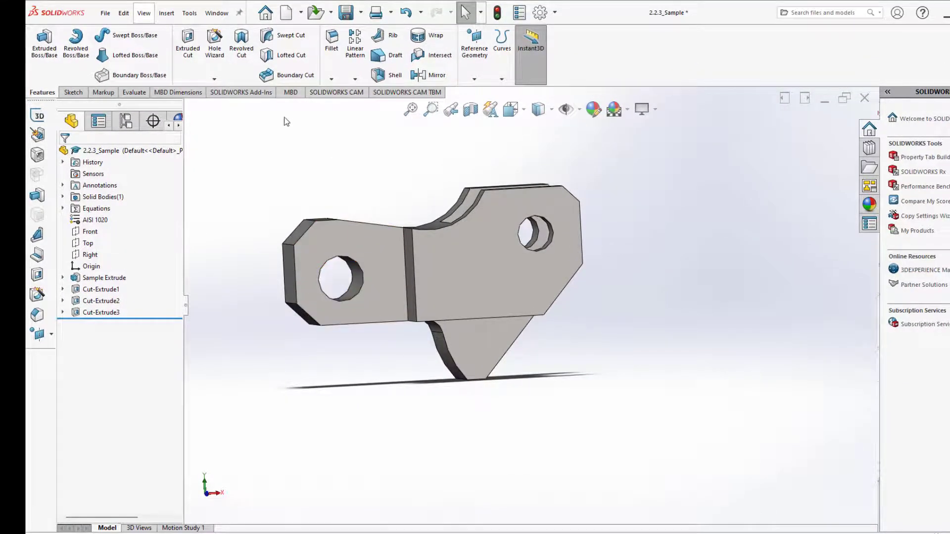
Evaluate the mass properties of the modified part and close the results.
left_click(133, 93)
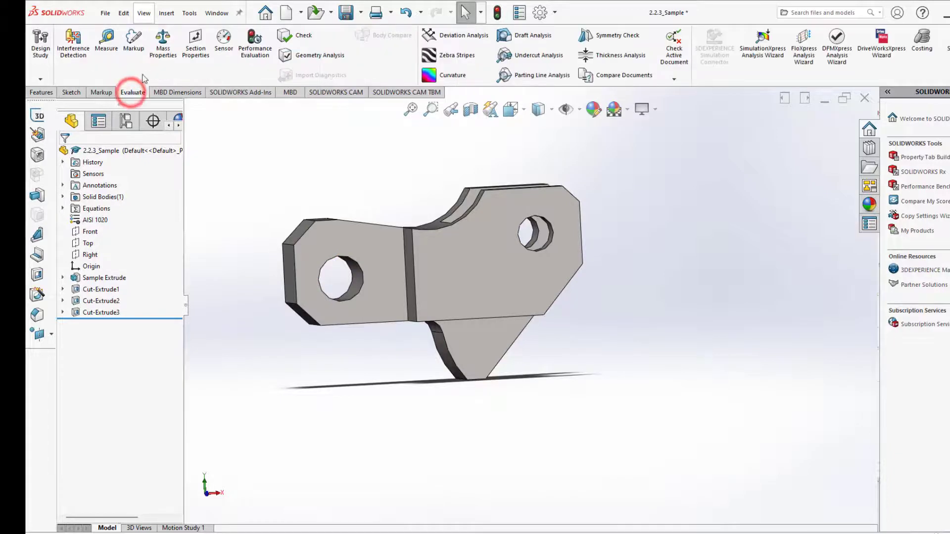
left_click(163, 38)
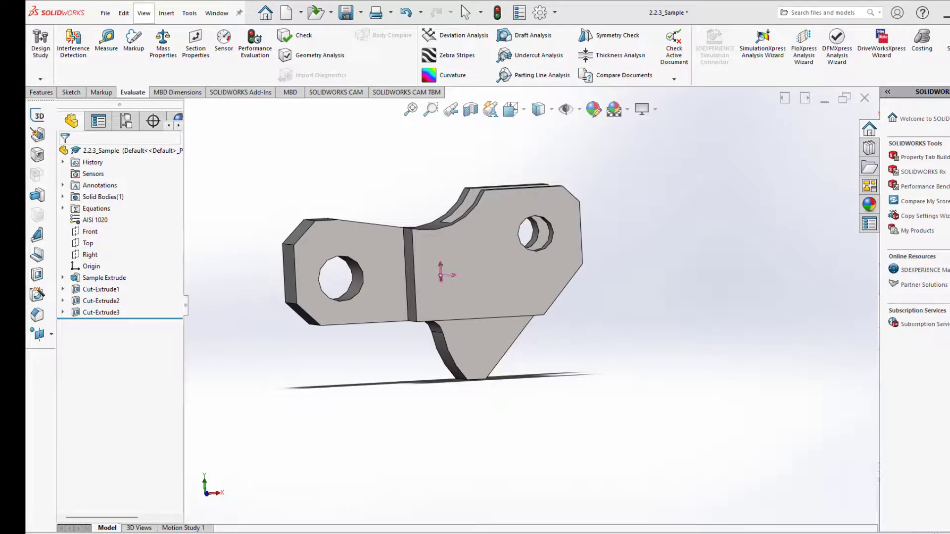
key("Escape")
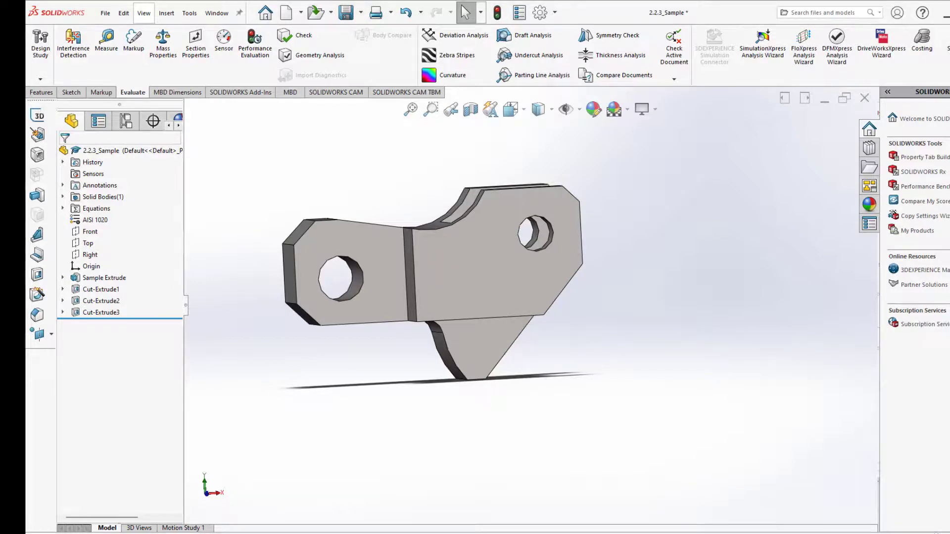